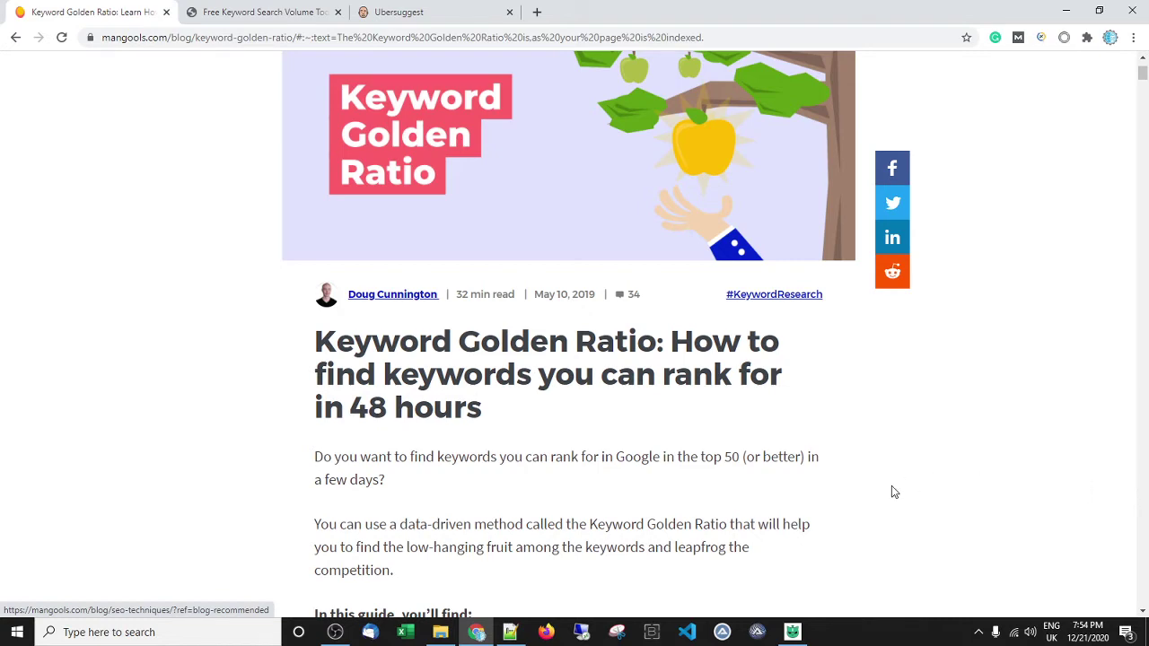
- Examine the article's definition of the Keyword Golden Ratio and its KGR success story
scroll(893, 487, down, 2)
scroll(881, 484, down, 2)
scroll(881, 484, down, 10)
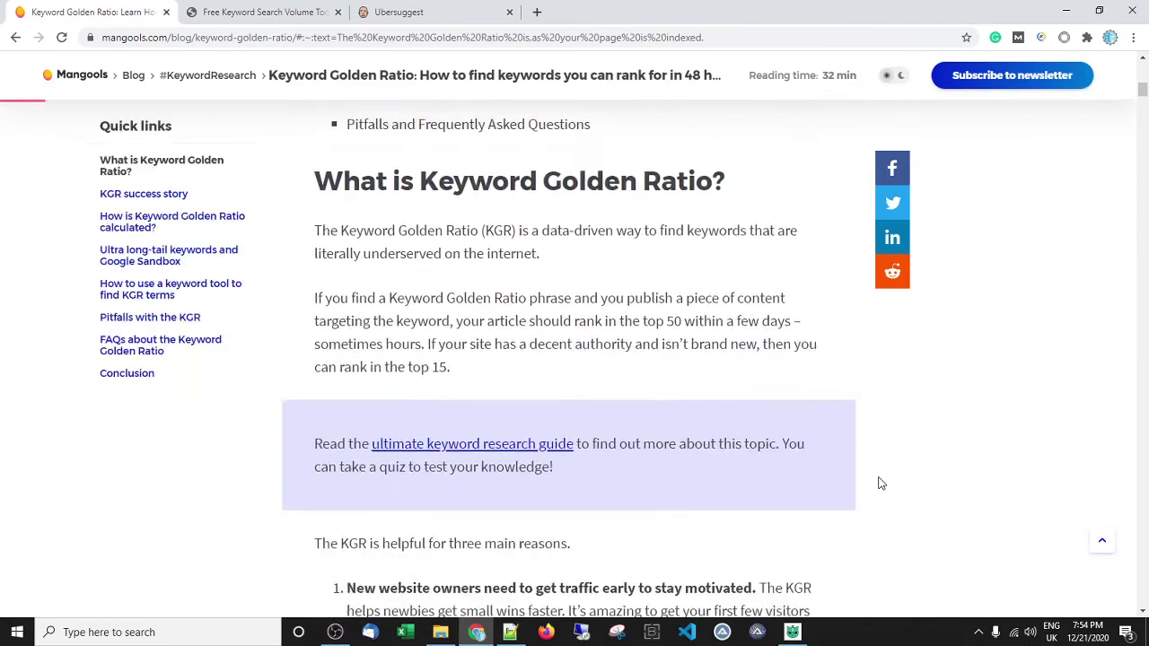
scroll(880, 484, down, 9)
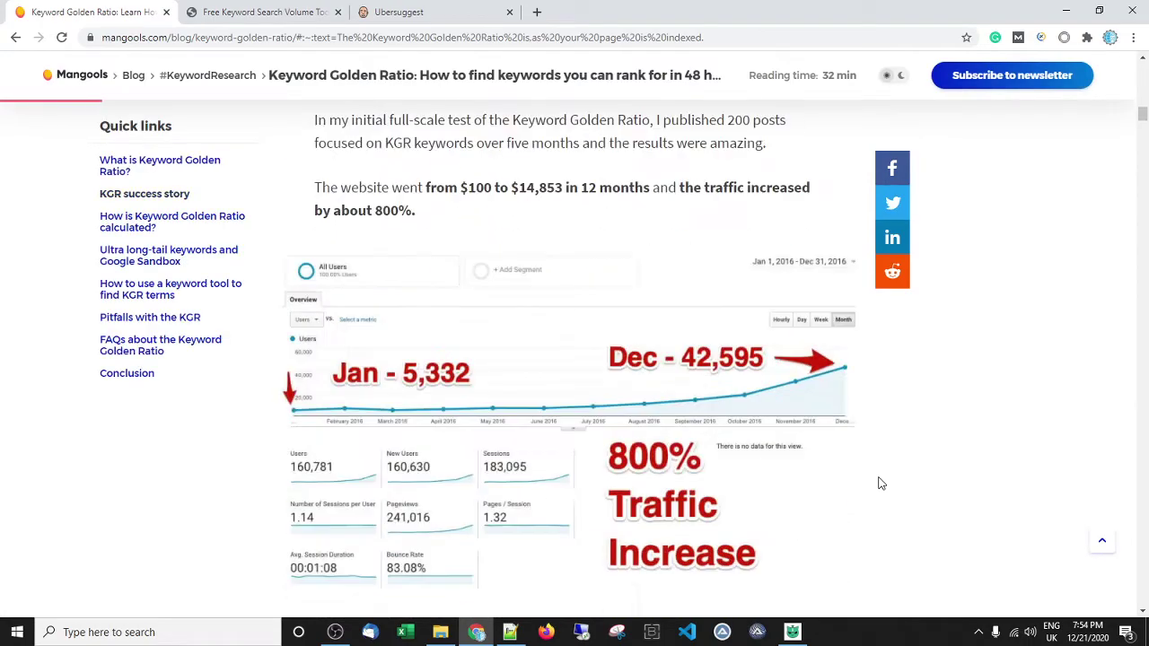
scroll(881, 484, up, 8)
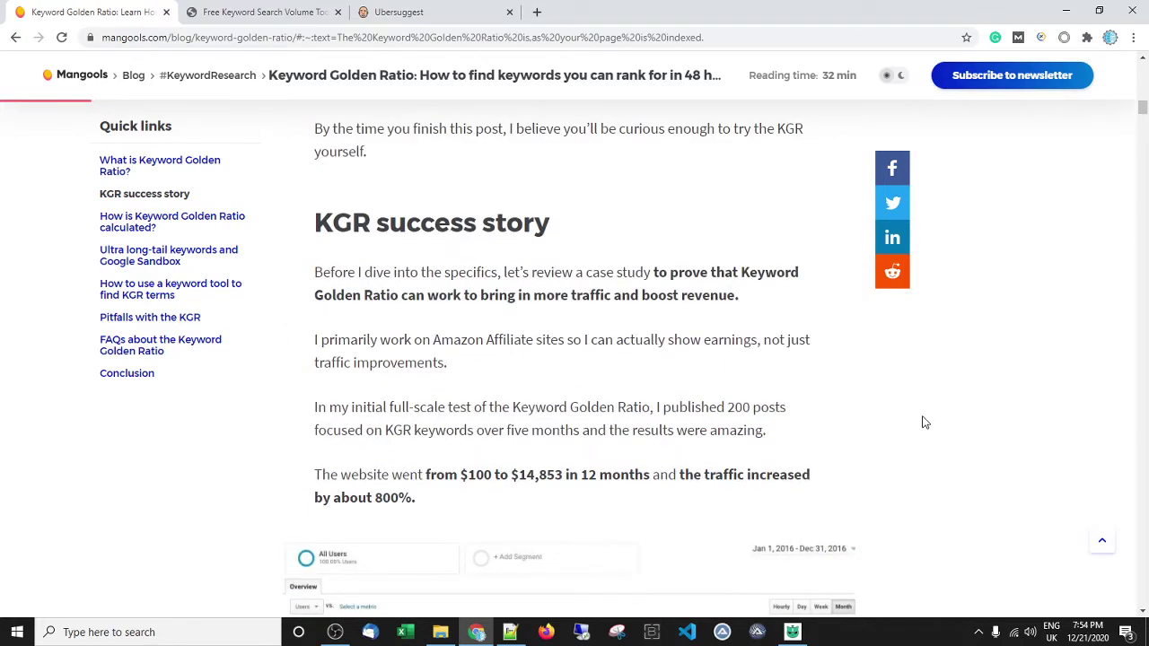
scroll(944, 395, up, 5)
scroll(945, 395, up, 3)
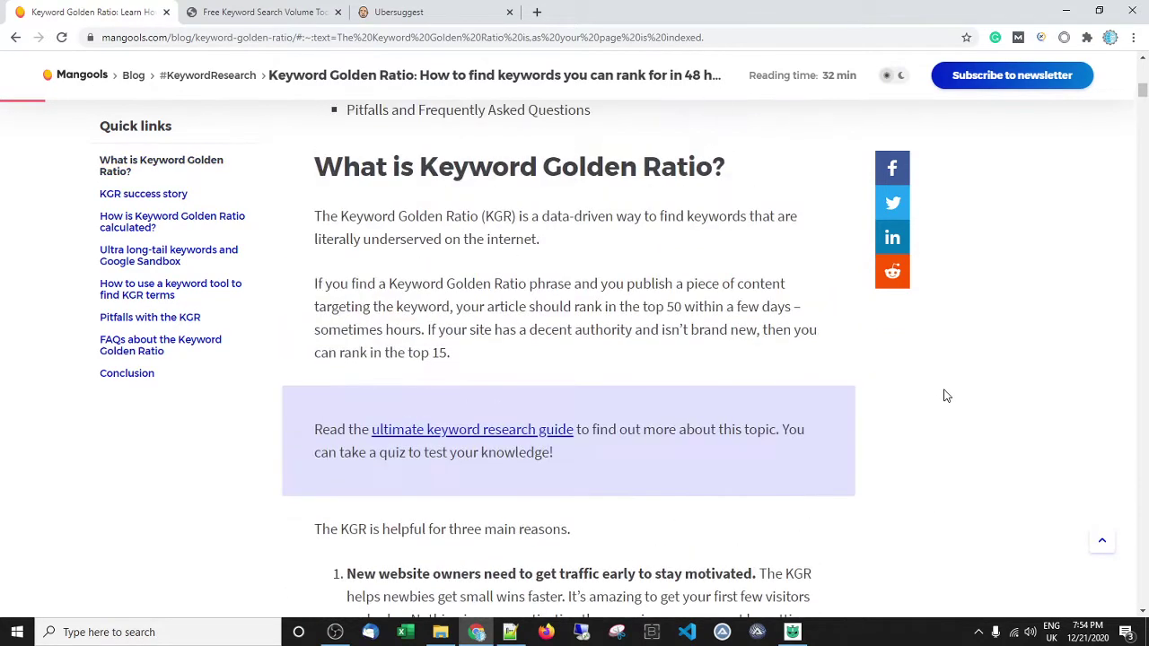
scroll(944, 396, down, 11)
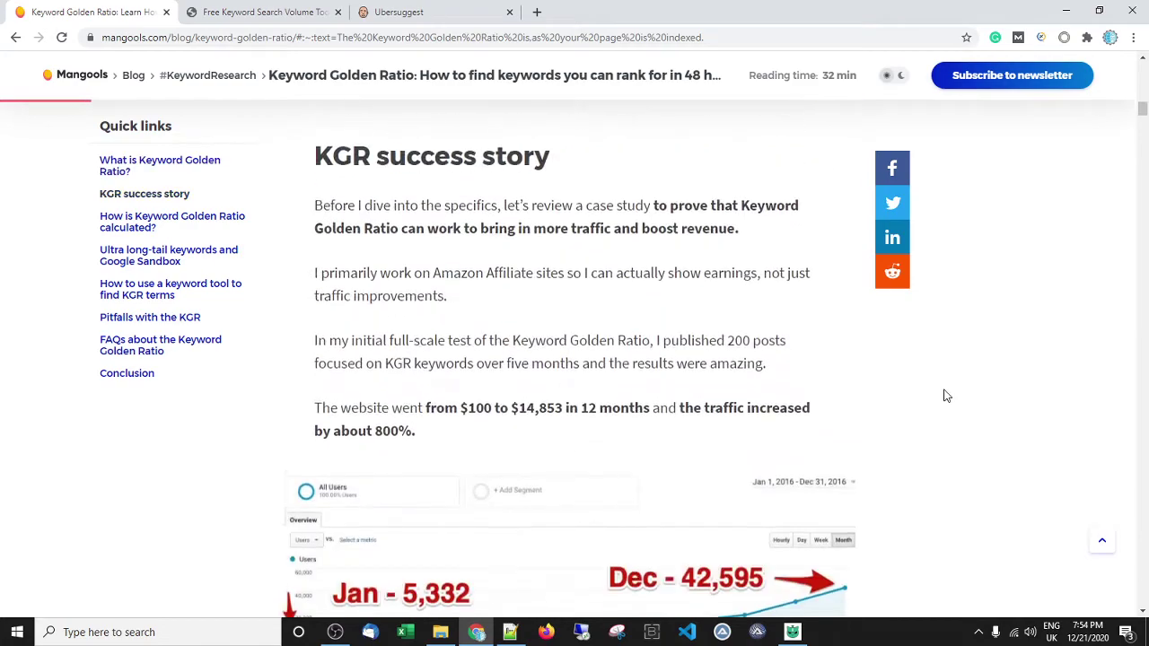
scroll(944, 395, down, 9)
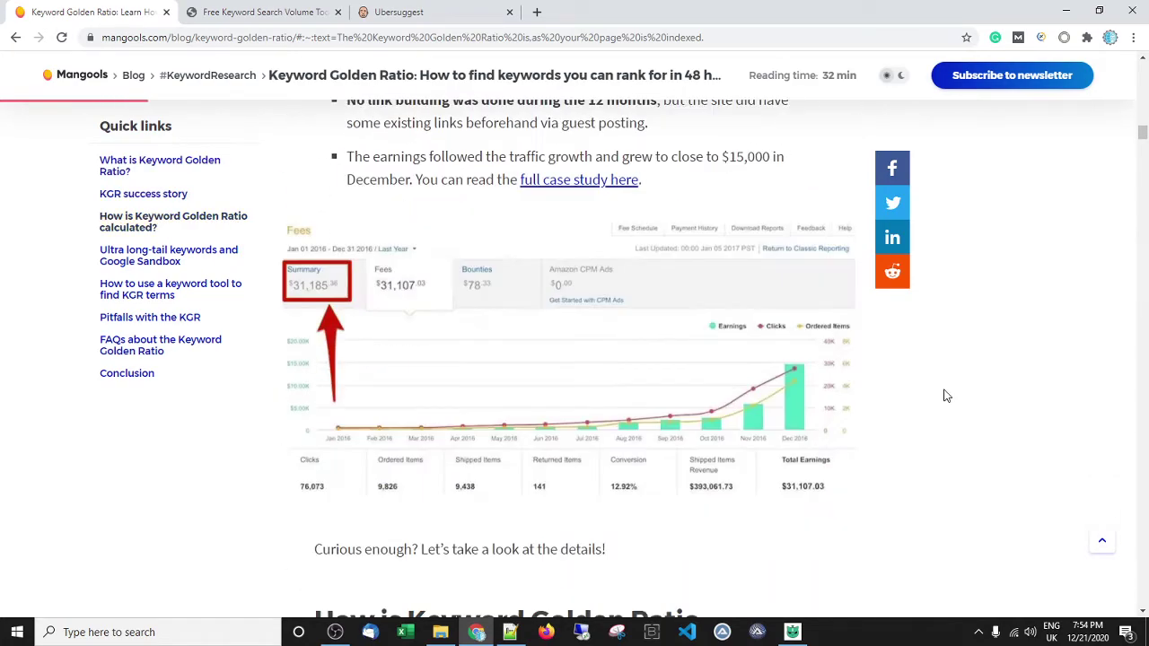
- Read how the Keyword Golden Ratio is calculated, including the formula graphic and its rating thresholds
scroll(945, 395, down, 2)
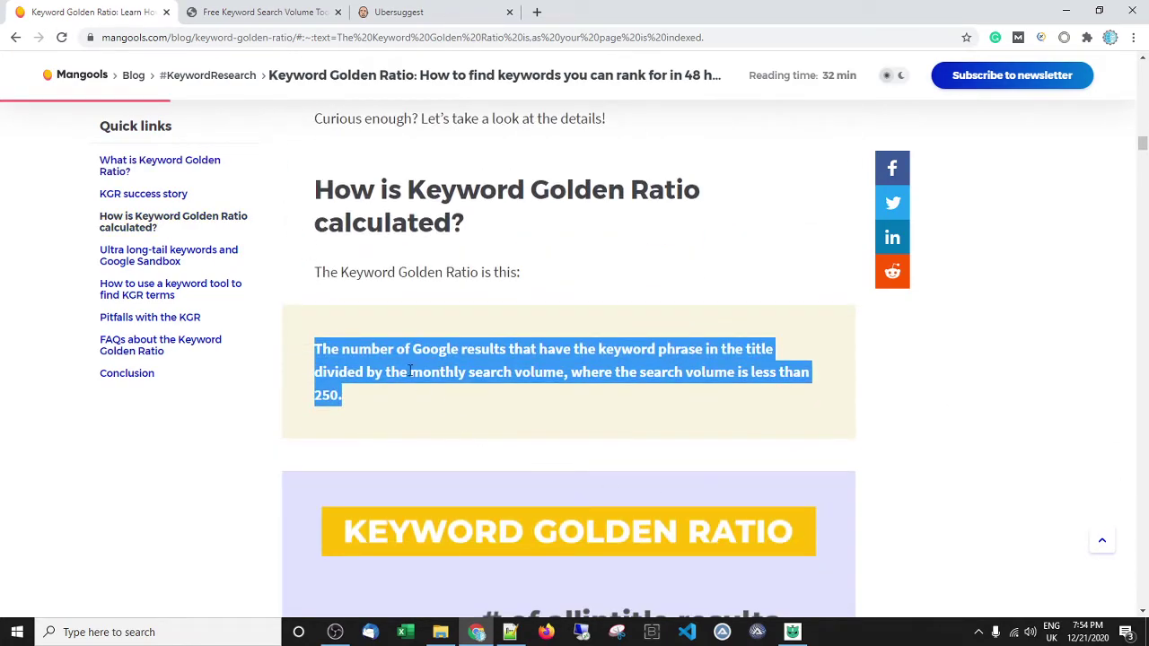
click(340, 376)
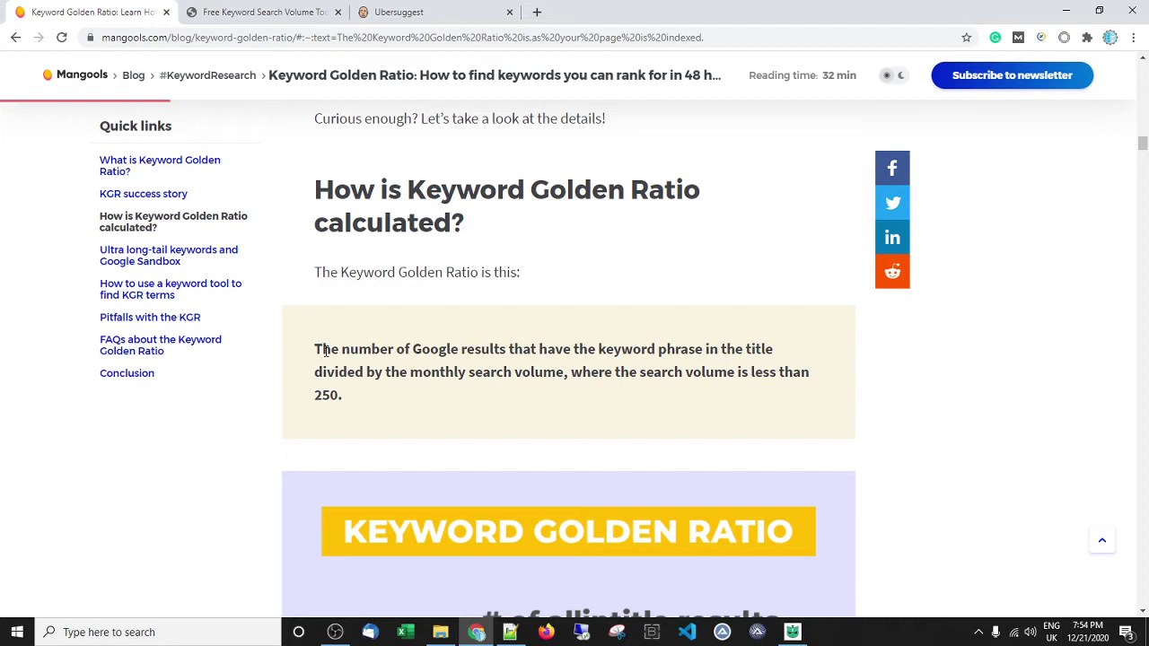
scroll(344, 347, down, 1)
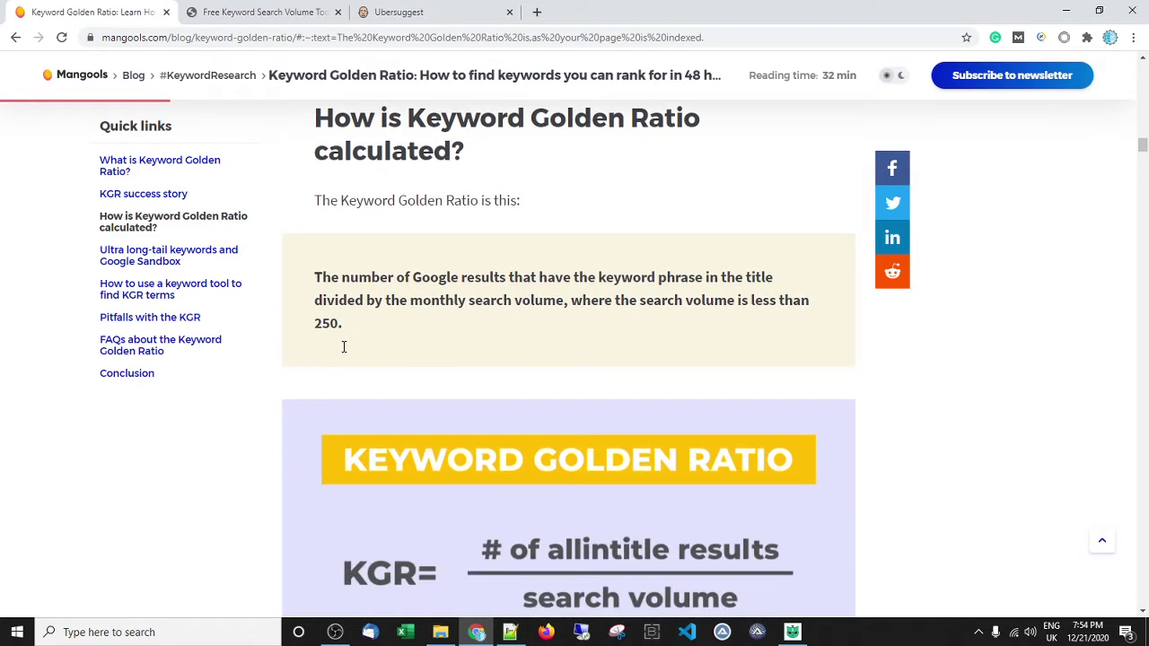
scroll(343, 348, down, 2)
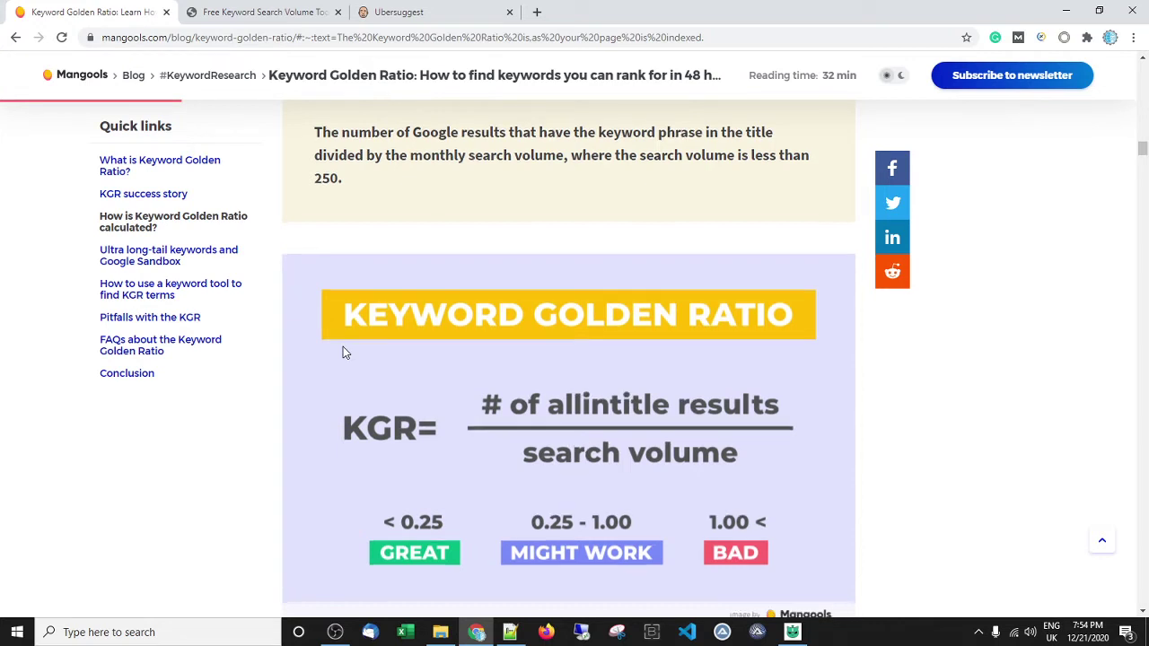
scroll(343, 353, down, 2)
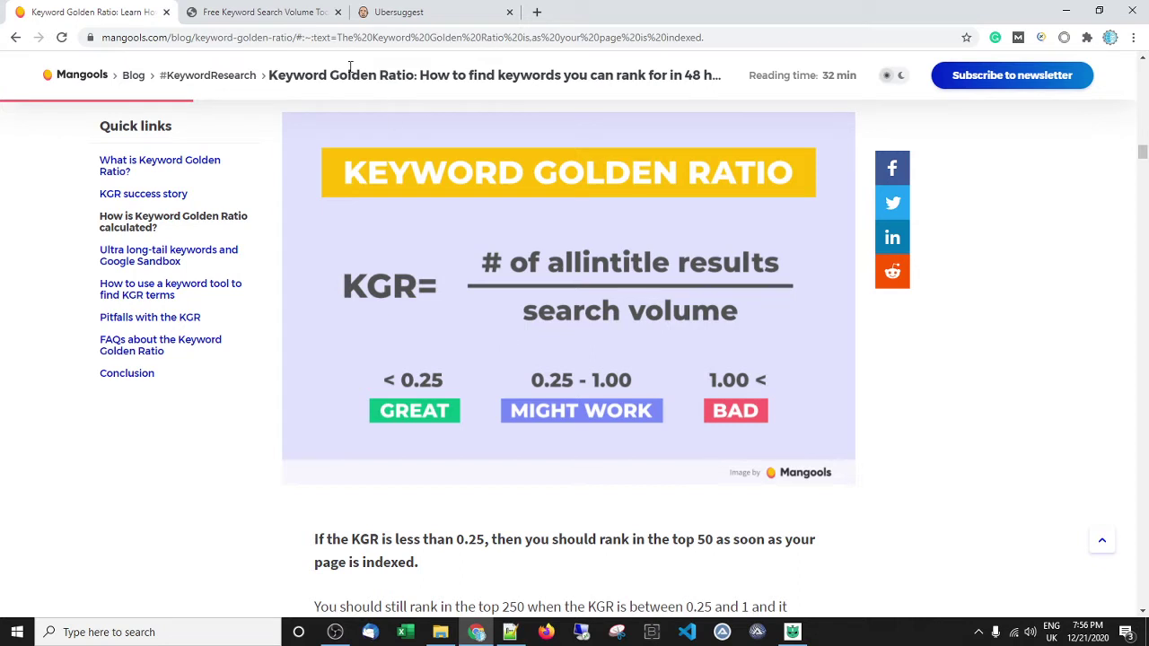
- Switch to the SearchVolume.io page and look over its free keyword search volume tool
click(299, 6)
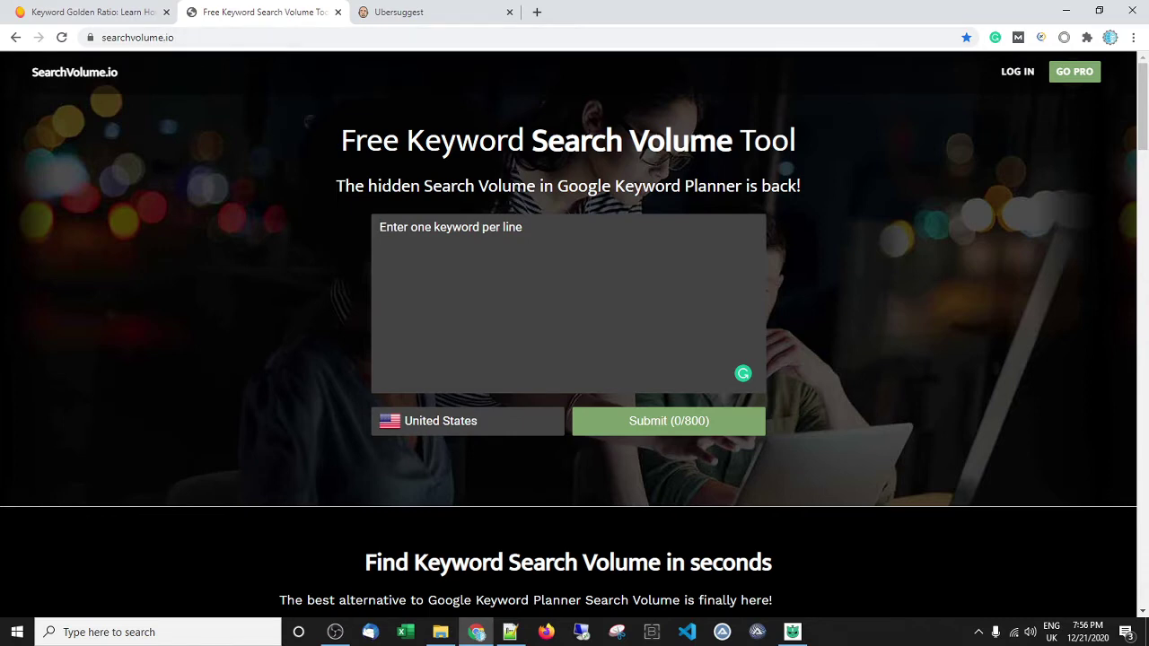
scroll(457, 243, down, 2)
scroll(457, 243, up, 2)
- Switch to Ubersuggest and filter the "game servers" keyword ideas to a search volume between 10 and 250
click(431, 8)
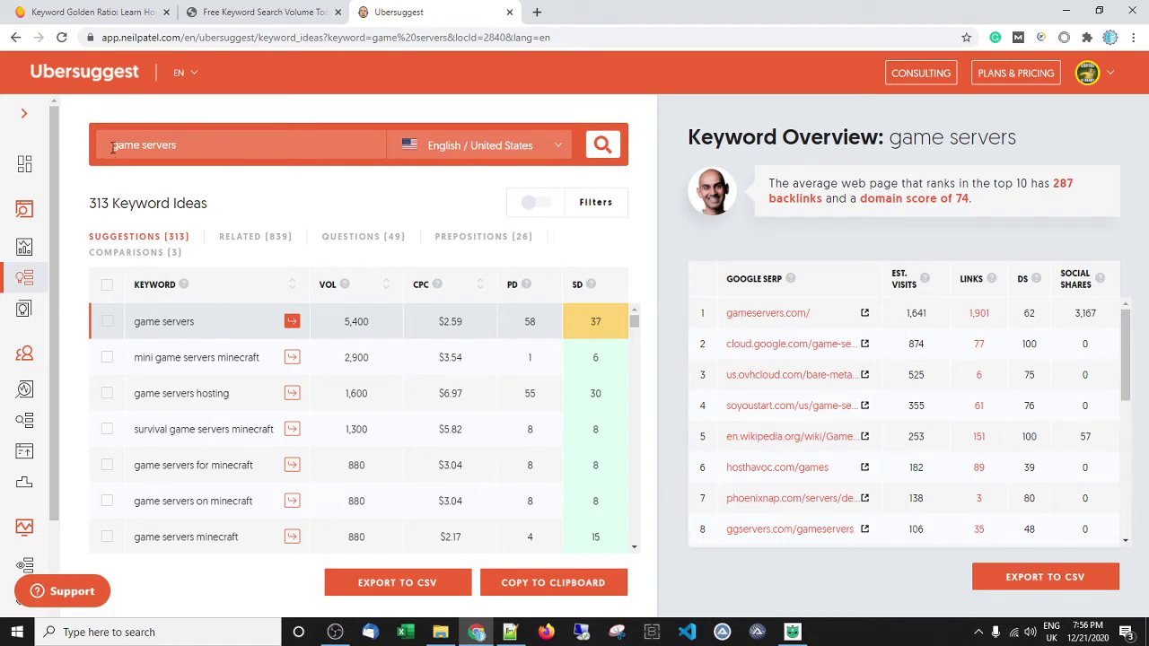
drag(112, 148, 178, 145)
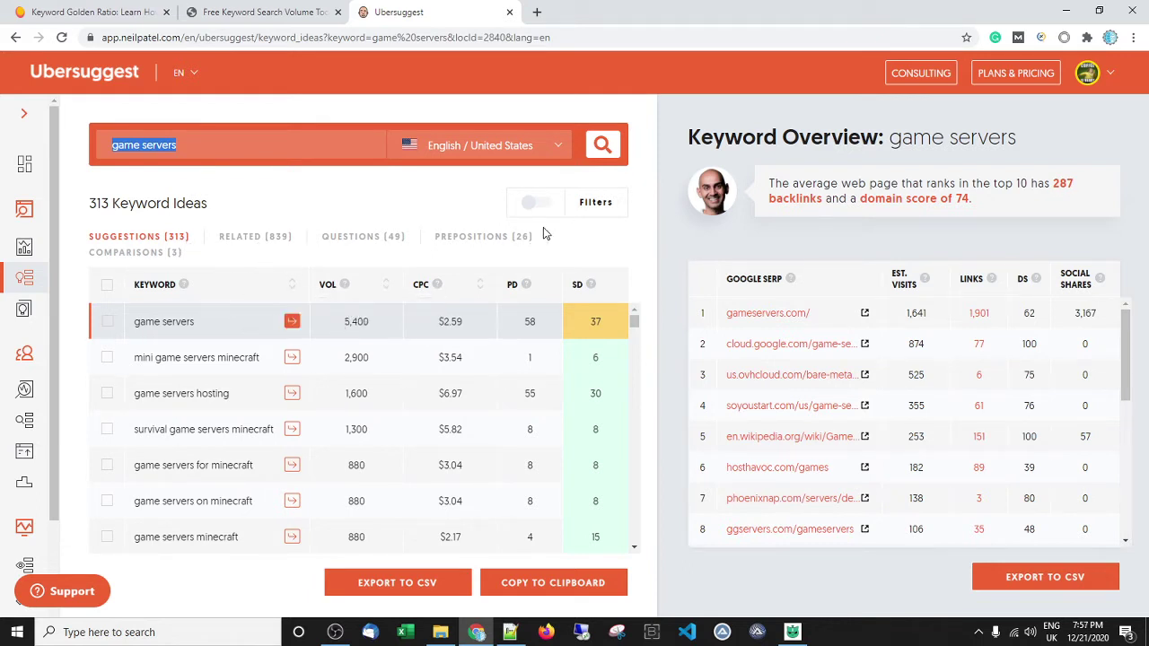
click(537, 205)
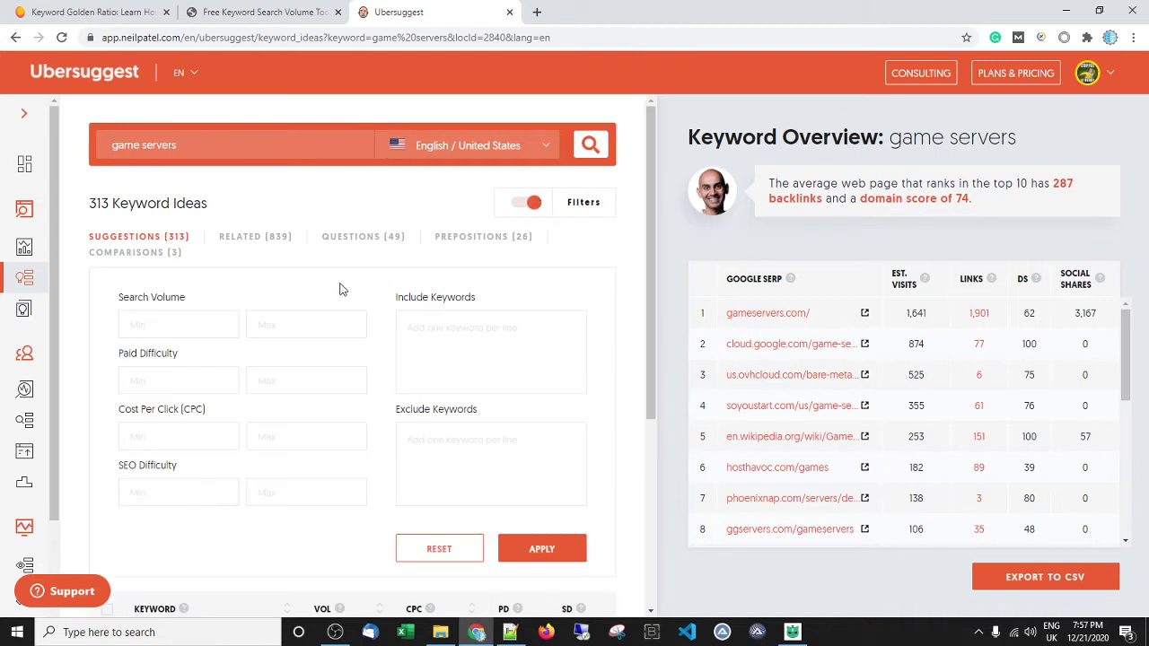
scroll(339, 287, down, 1)
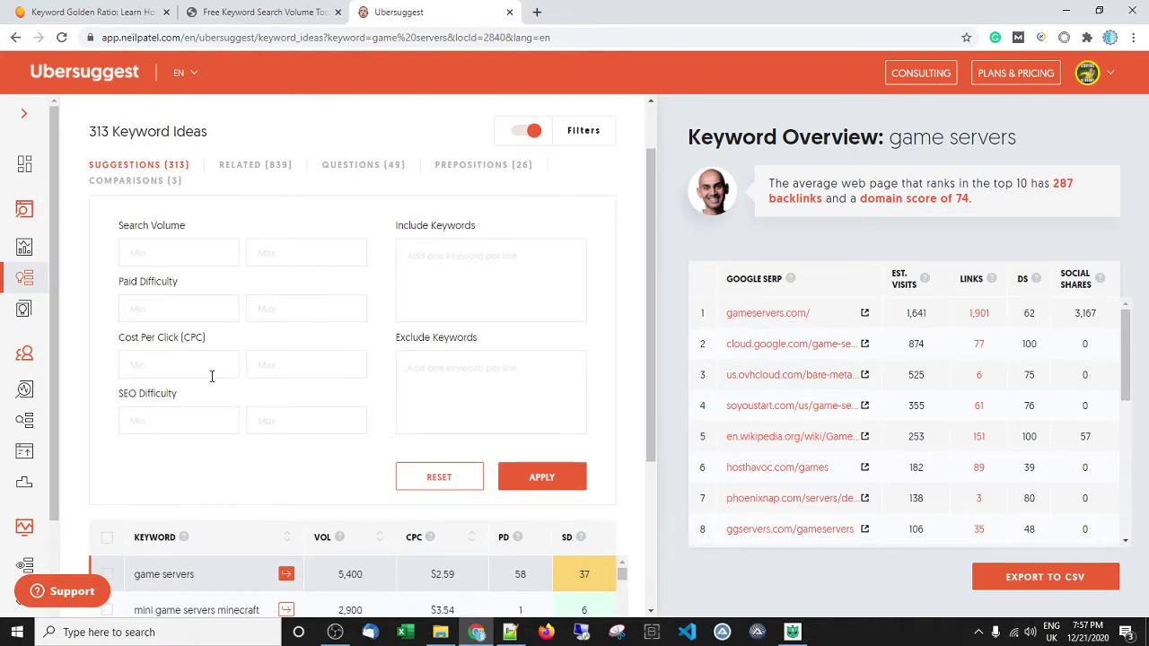
click(195, 253)
text(10)
click(300, 259)
text(250)
click(542, 479)
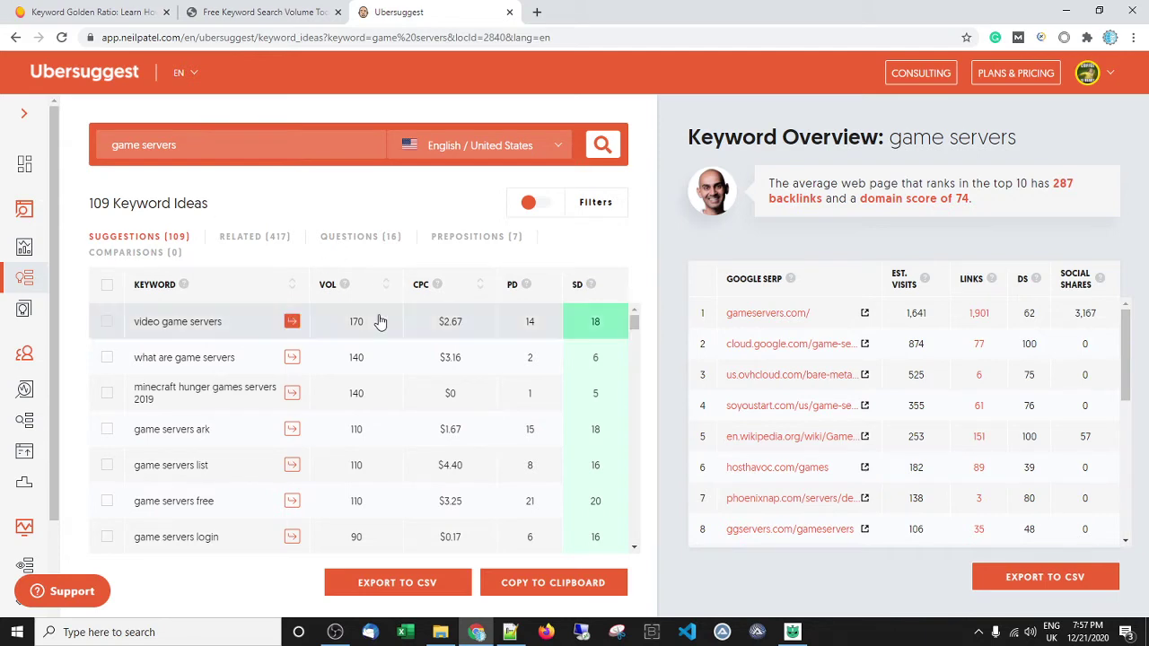
- Look through the filtered keyword suggestions and their search volumes, and return to the SearchVolume.io page
scroll(379, 321, down, 5)
scroll(378, 321, down, 8)
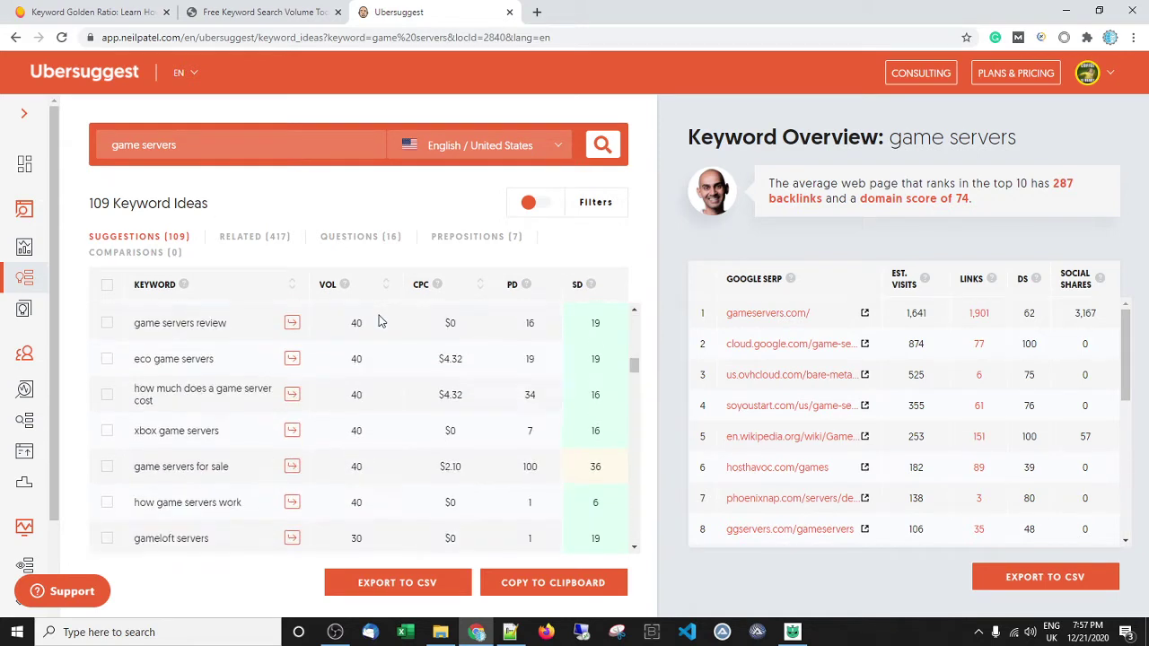
scroll(378, 321, up, 13)
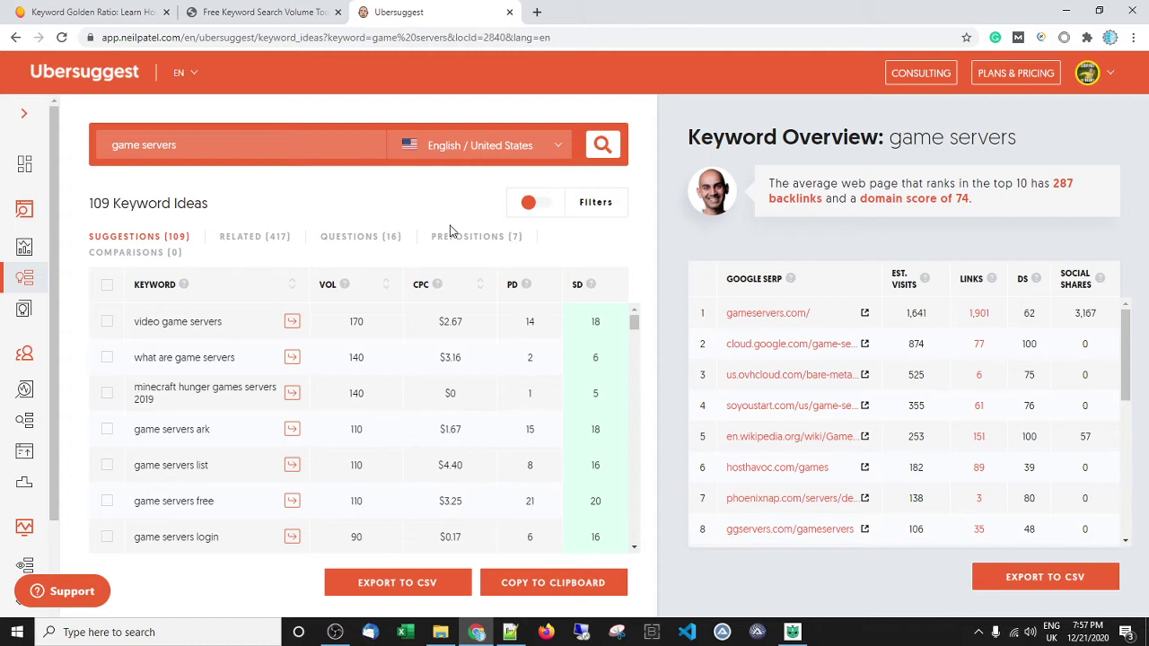
click(186, 75)
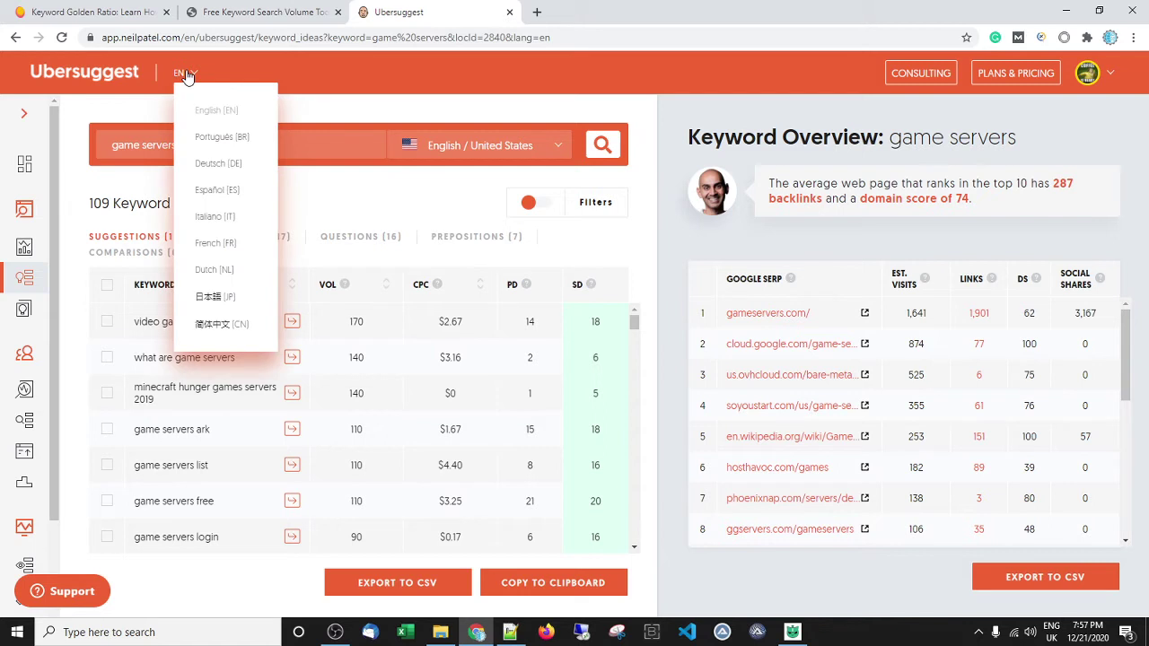
click(229, 9)
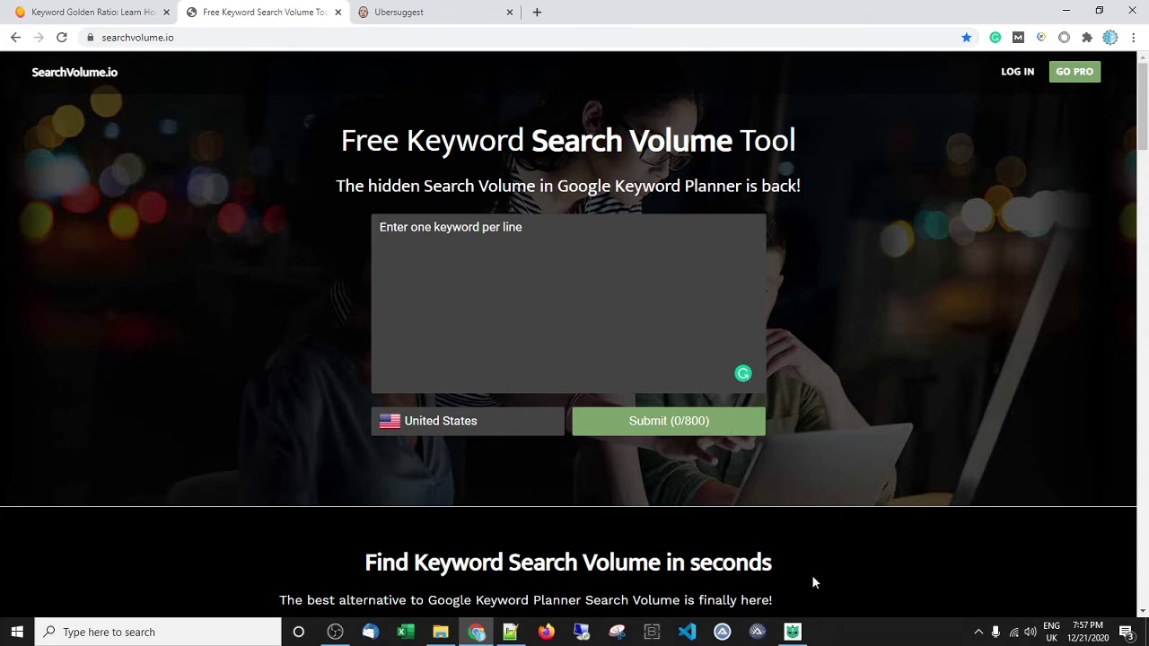
- Switch to the kgrbot application, maximize its window and show its keyword database
click(792, 632)
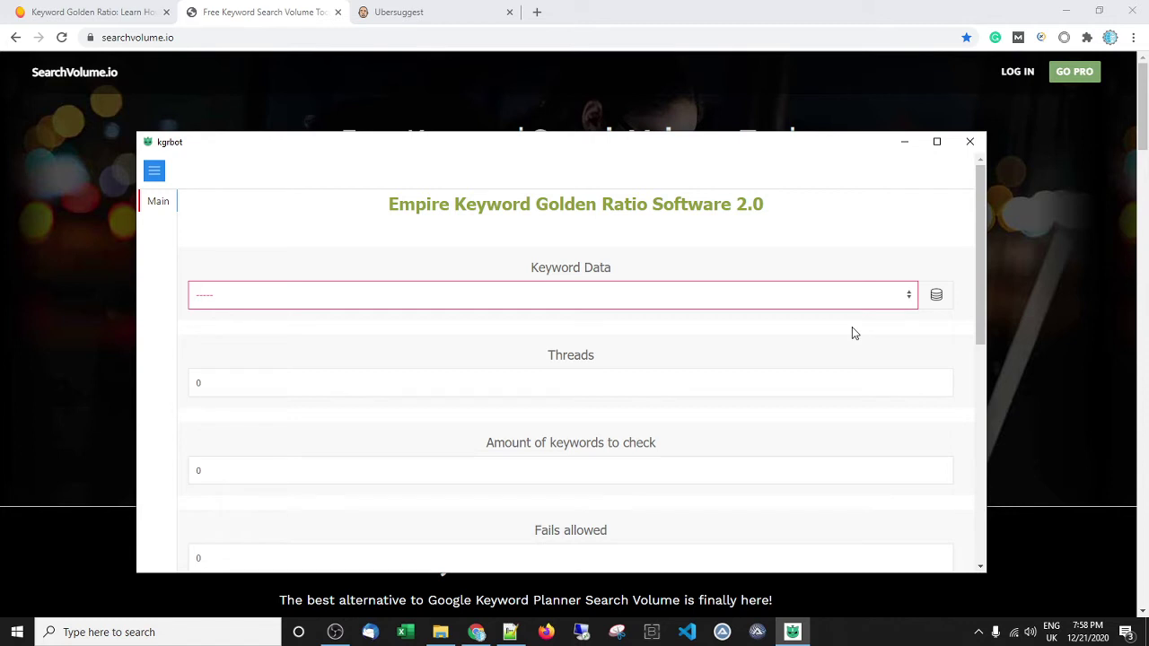
click(940, 141)
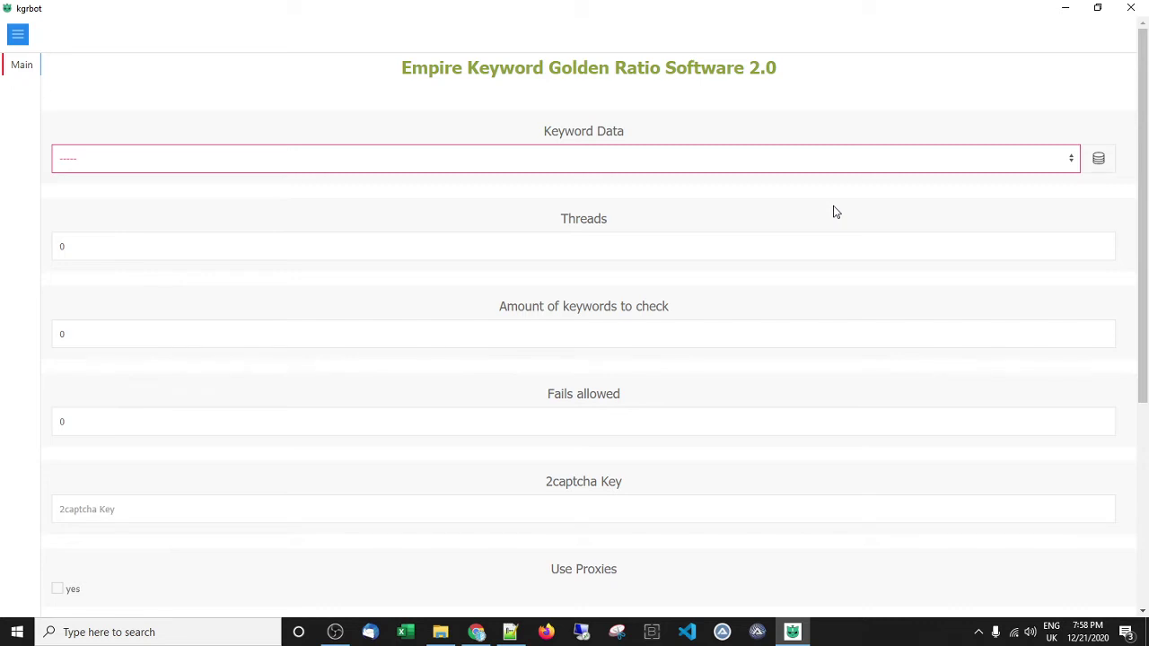
click(19, 37)
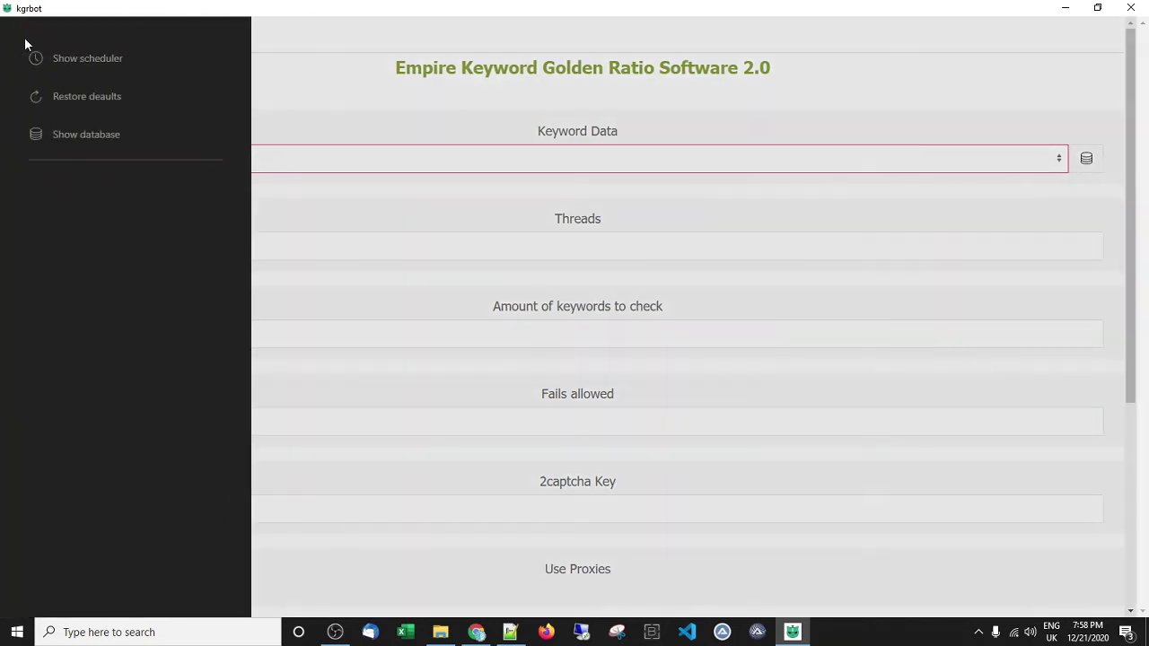
click(101, 133)
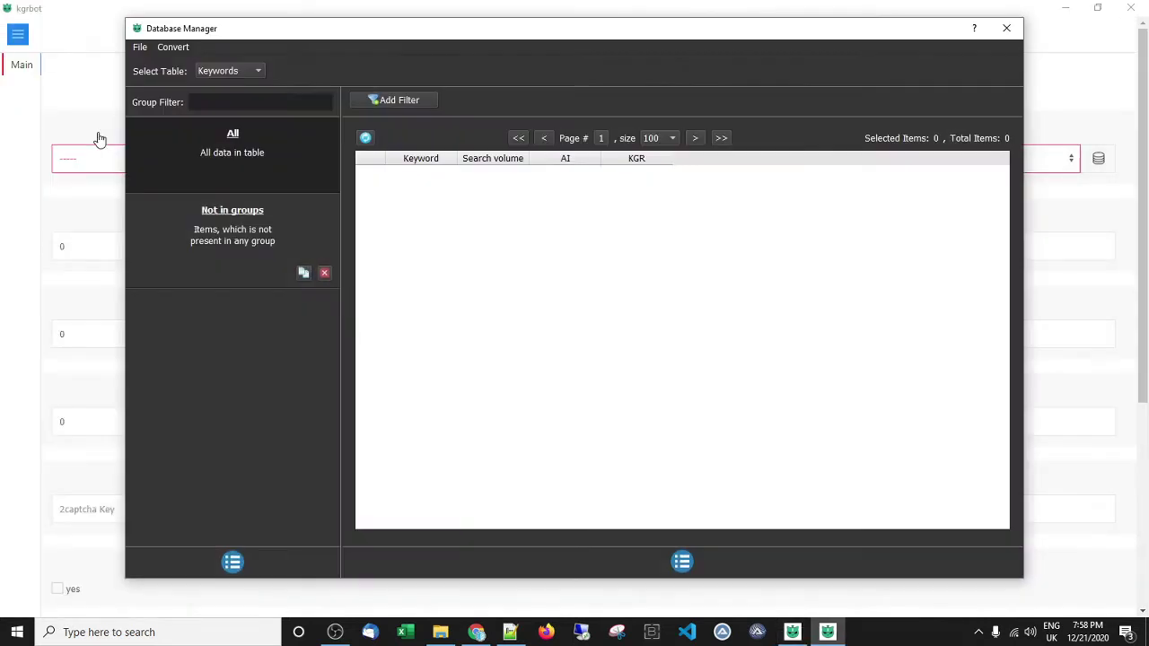
- Import the Test_Keywords CSV file from the Empire KGR Bot folder into the Keywords table, using the Keyword:Search volume:AI:KGR format
click(175, 50)
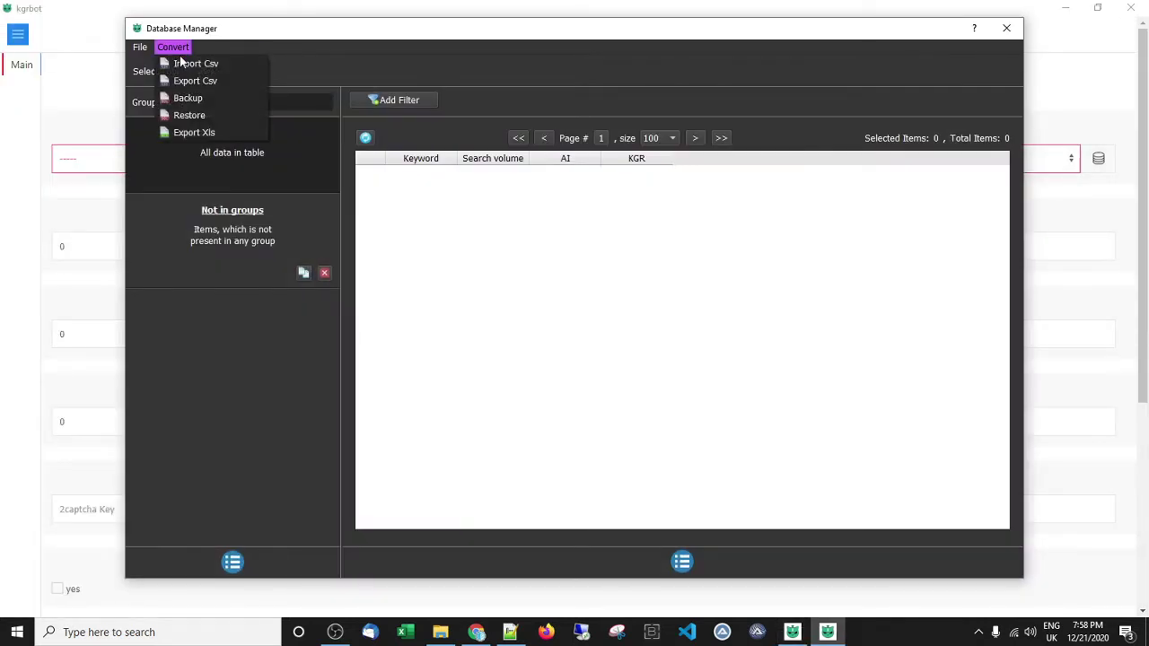
click(190, 65)
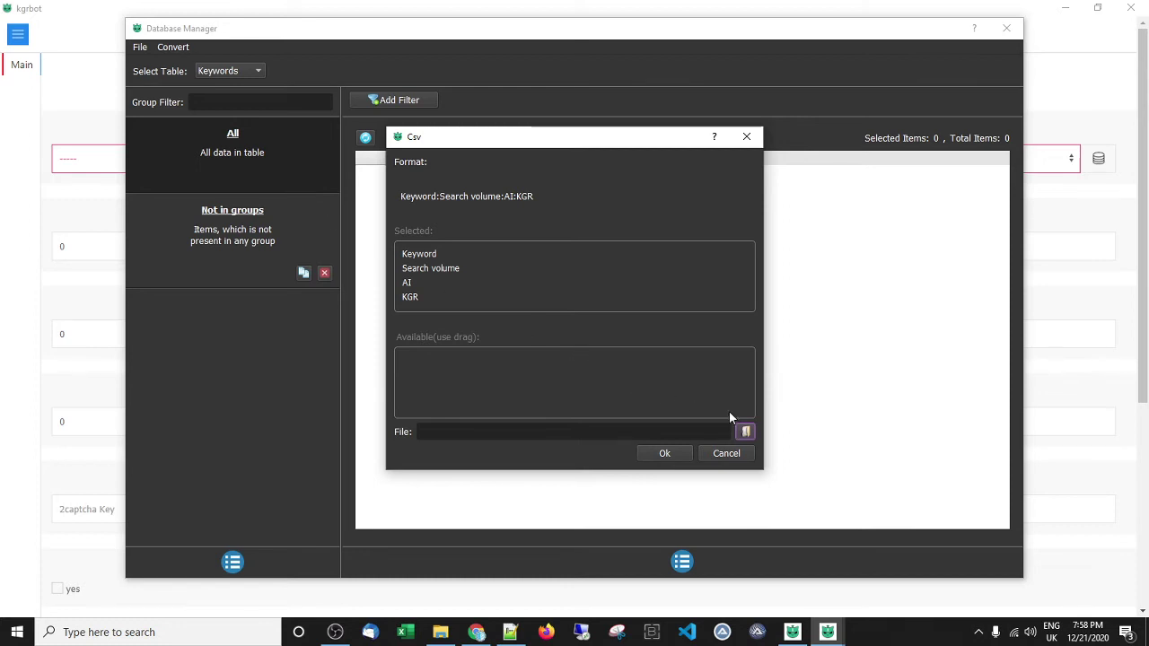
click(749, 434)
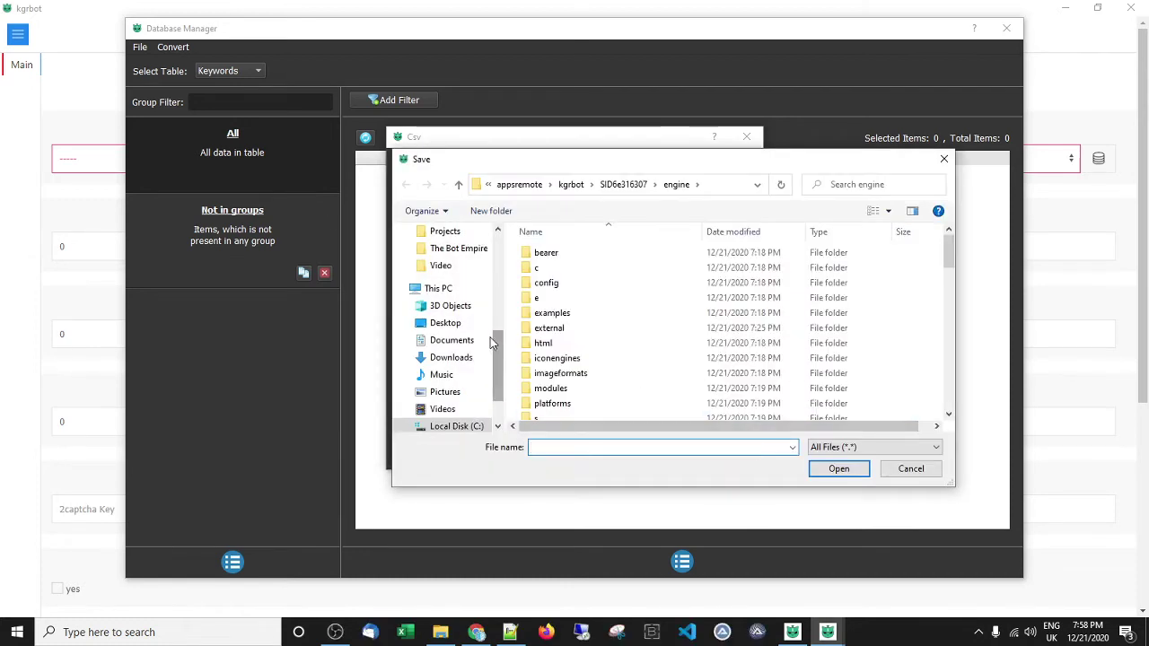
drag(499, 353, 496, 331)
scroll(471, 315, up, 4)
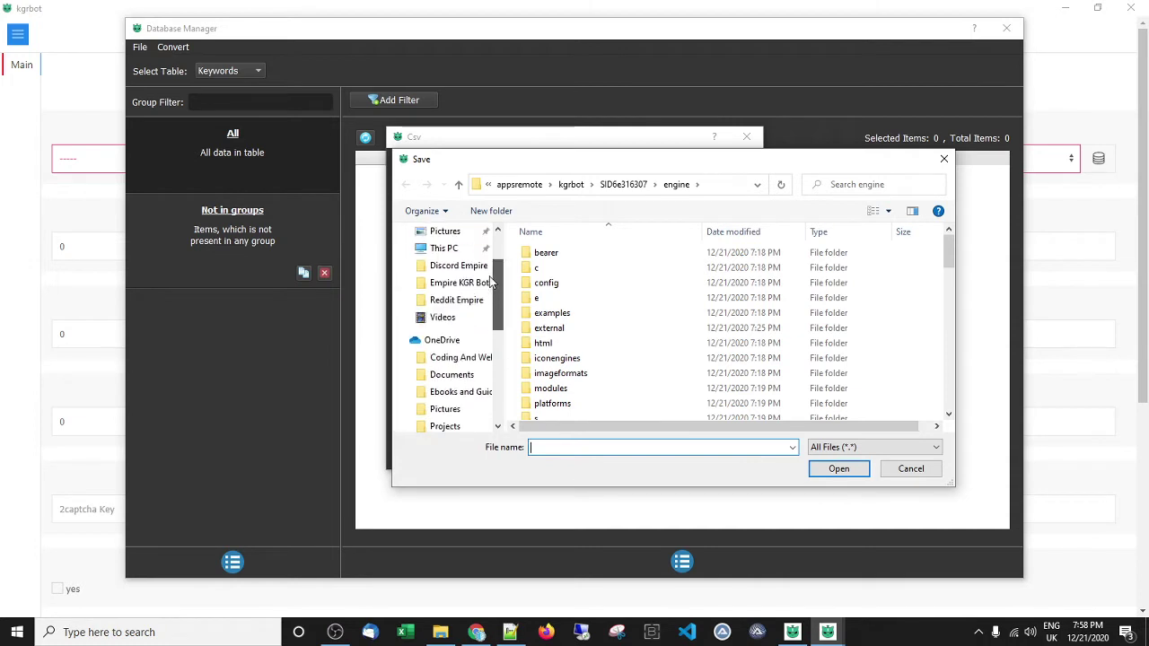
click(462, 317)
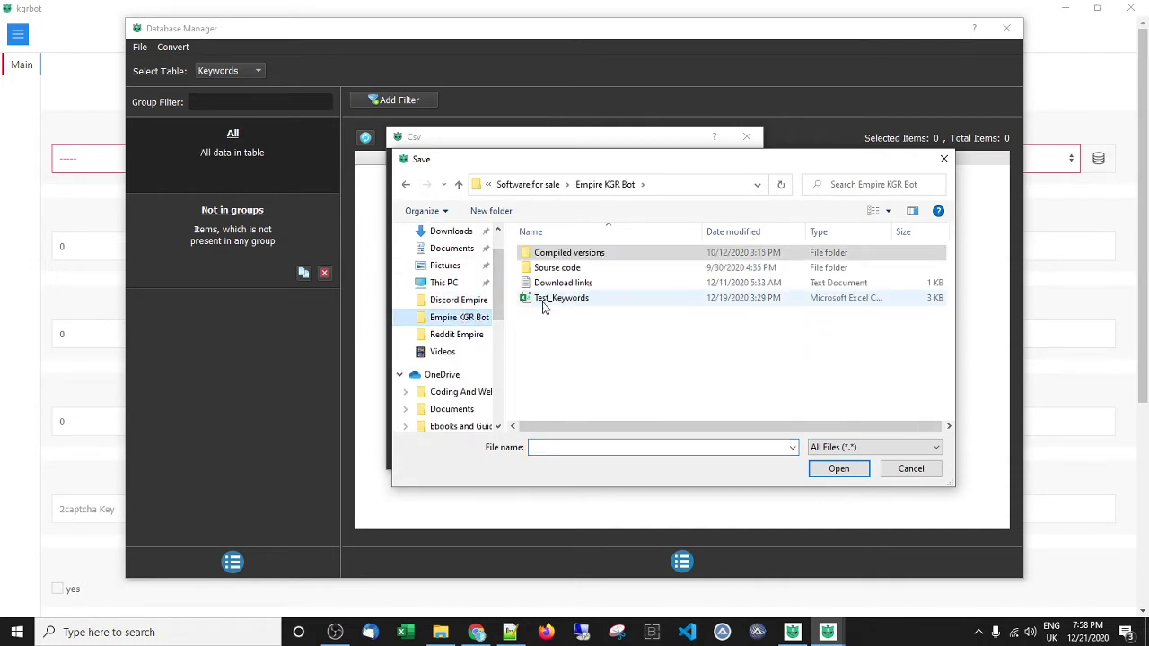
double_click(531, 298)
click(683, 454)
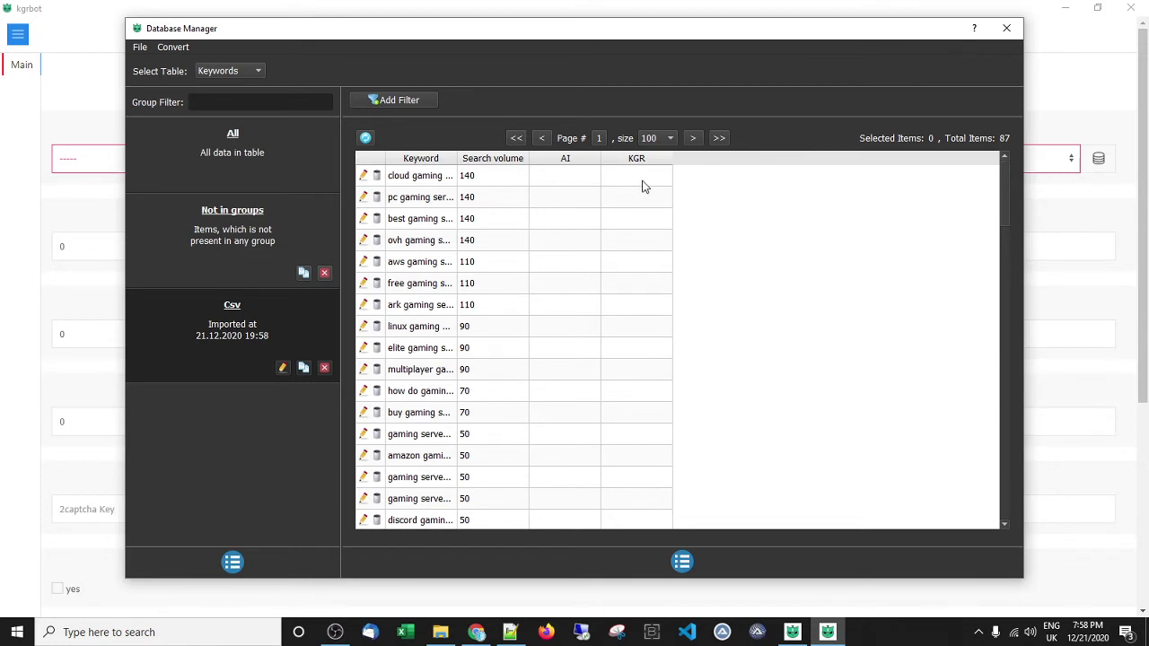
- Look through the imported keywords and their search volumes in the database table
scroll(635, 183, down, 2)
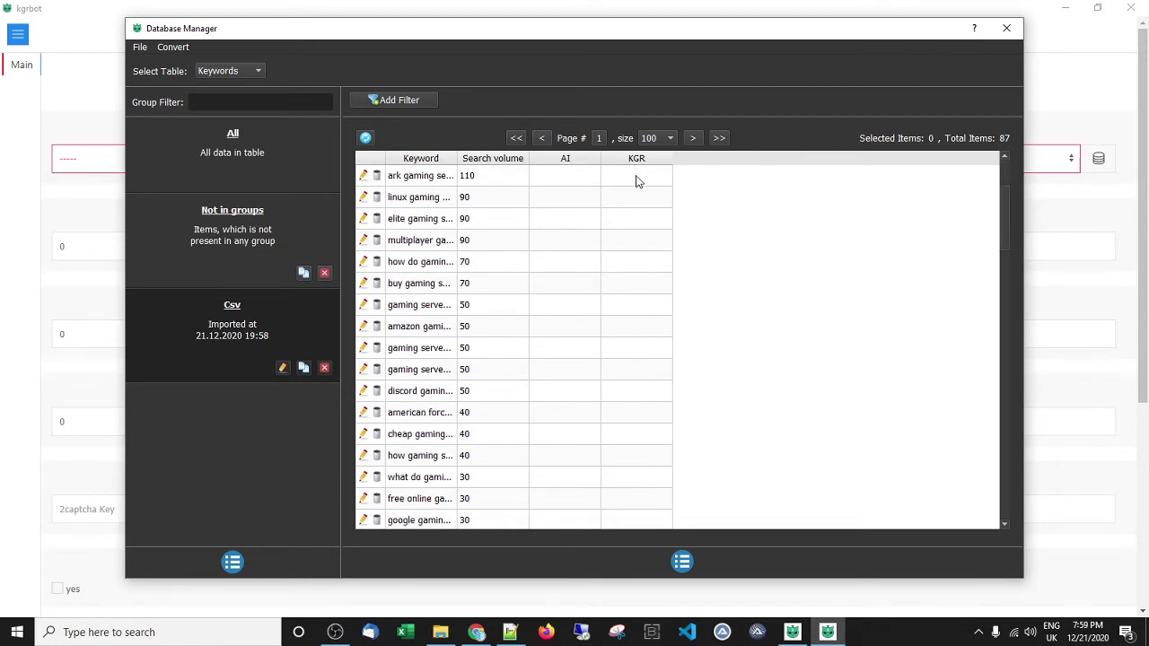
scroll(635, 183, up, 2)
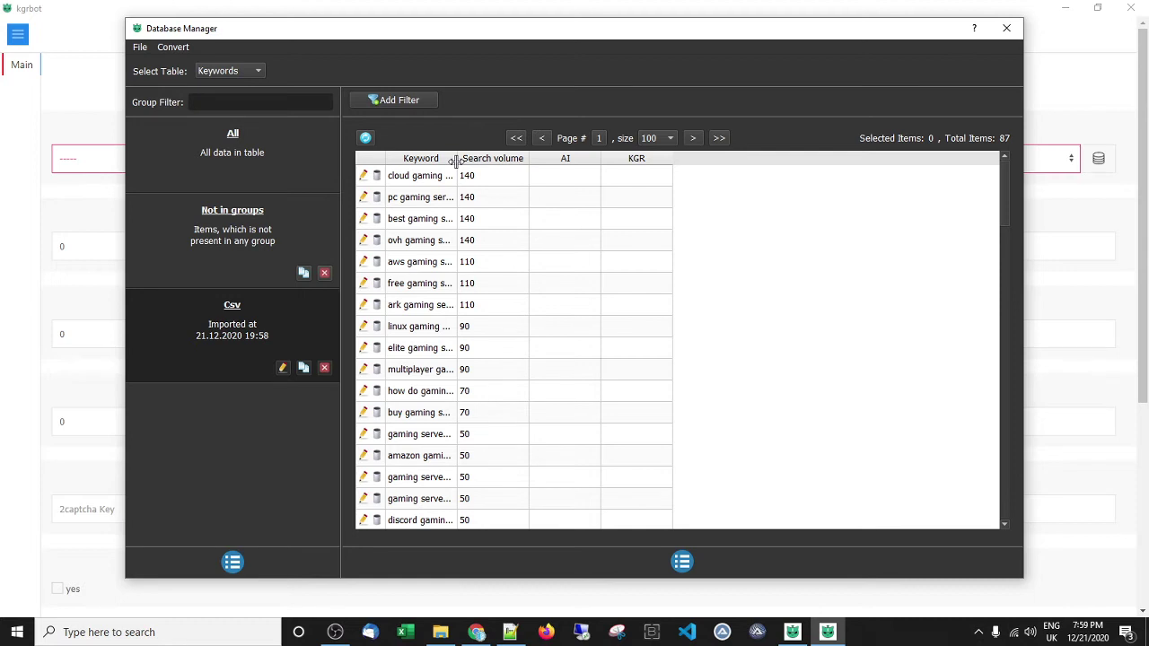
scroll(521, 239, down, 11)
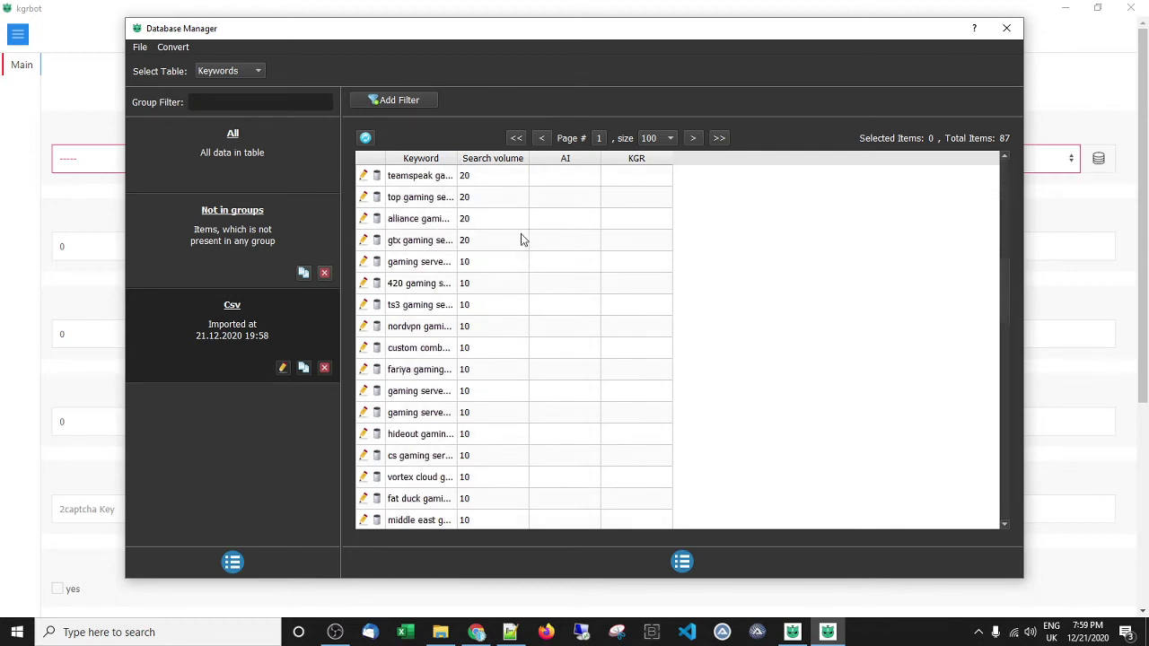
scroll(523, 239, down, 10)
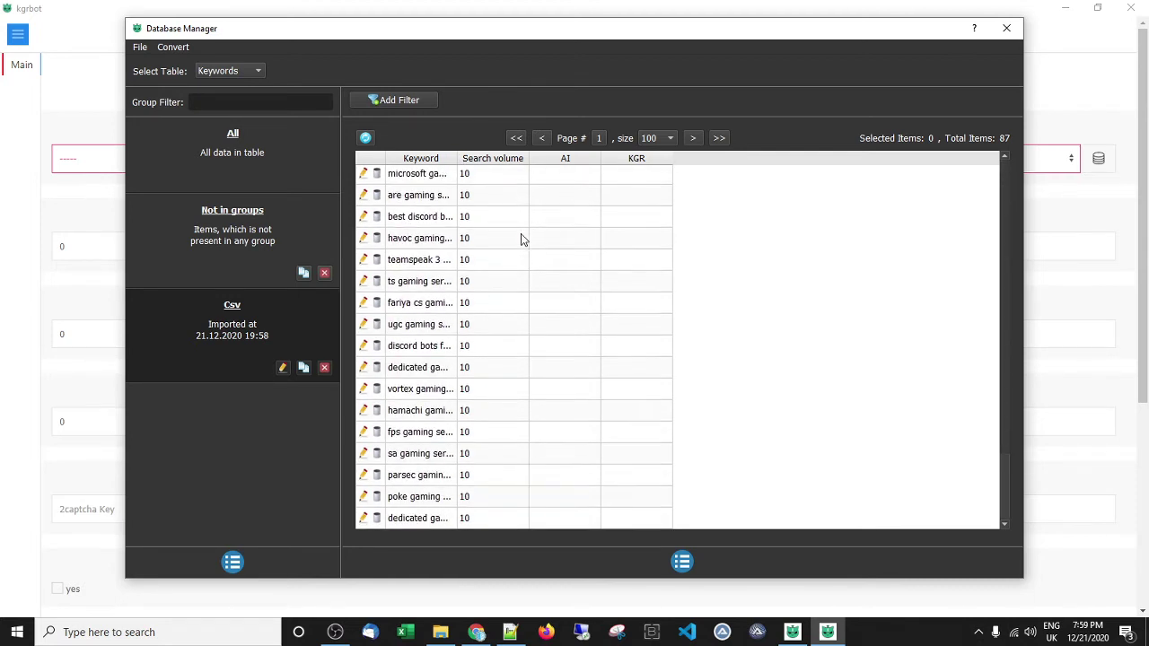
- Review the imported keywords from the highest to the lowest search volumes and close the Database Manager
scroll(524, 238, up, 20)
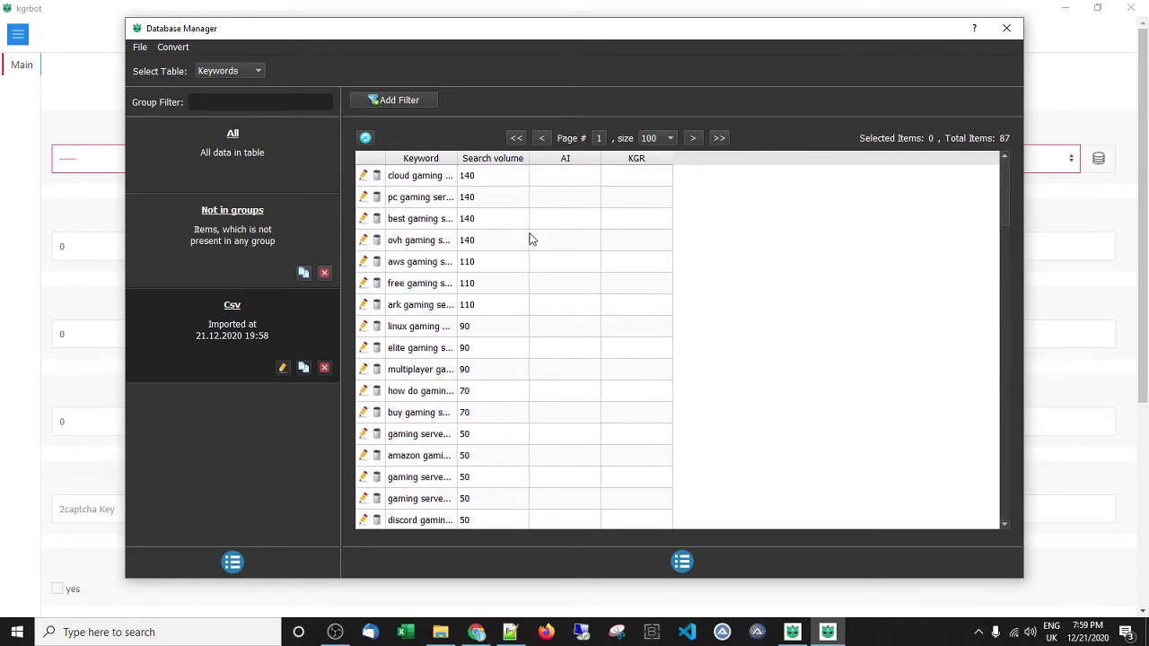
scroll(532, 257, down, 4)
scroll(532, 255, down, 6)
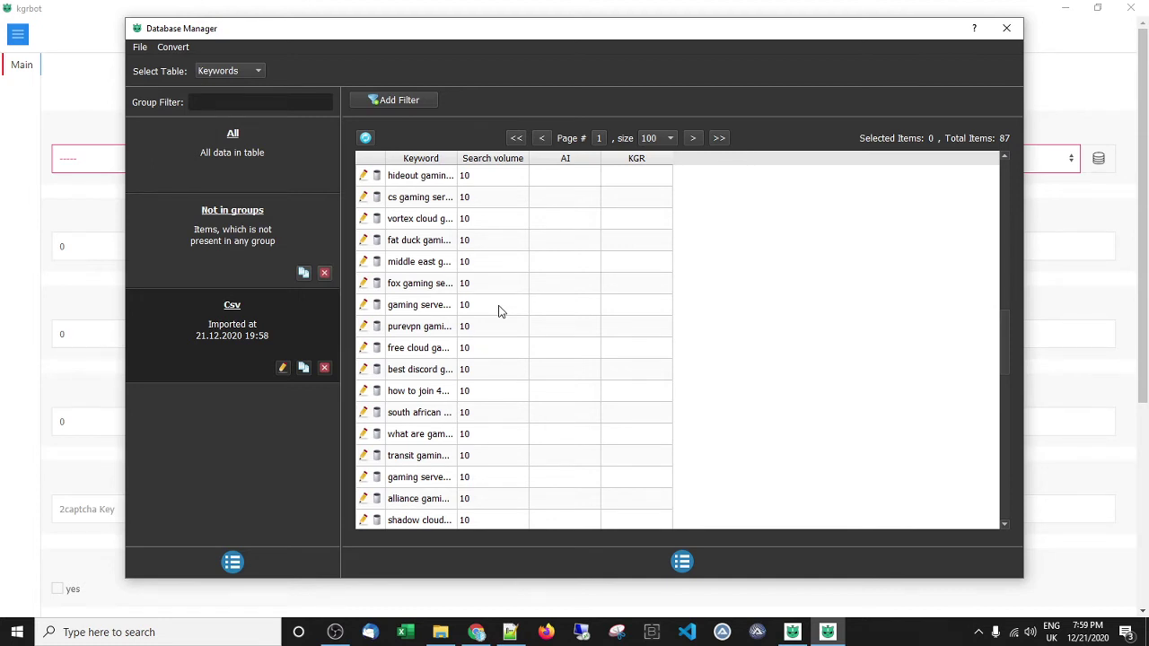
scroll(501, 311, down, 12)
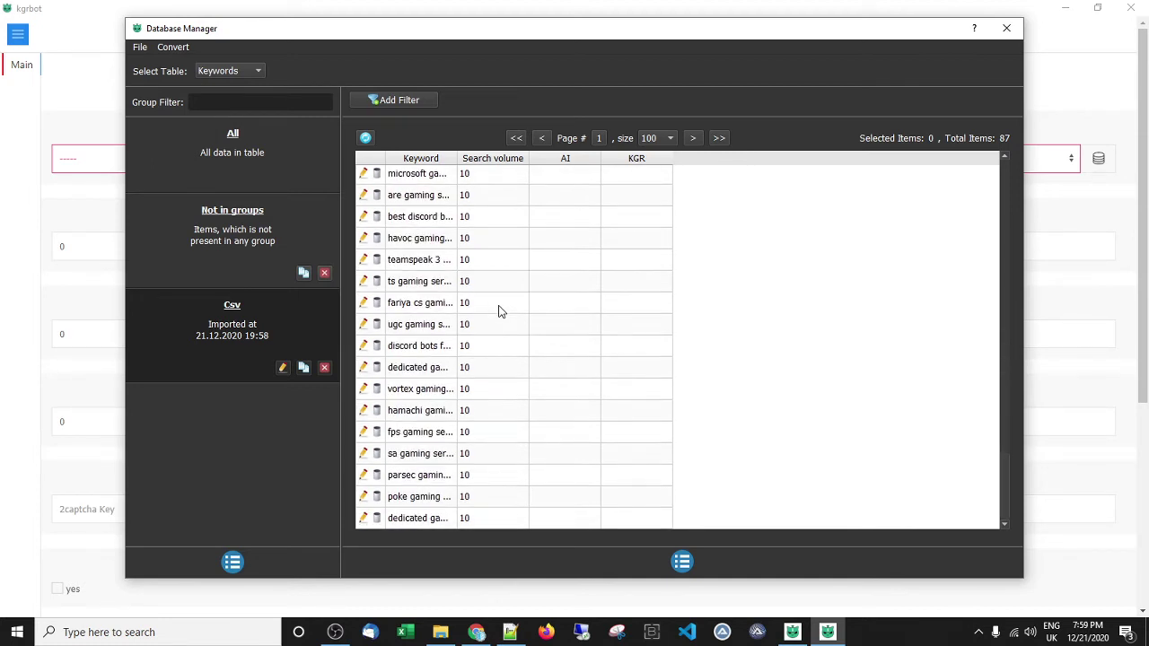
click(1008, 29)
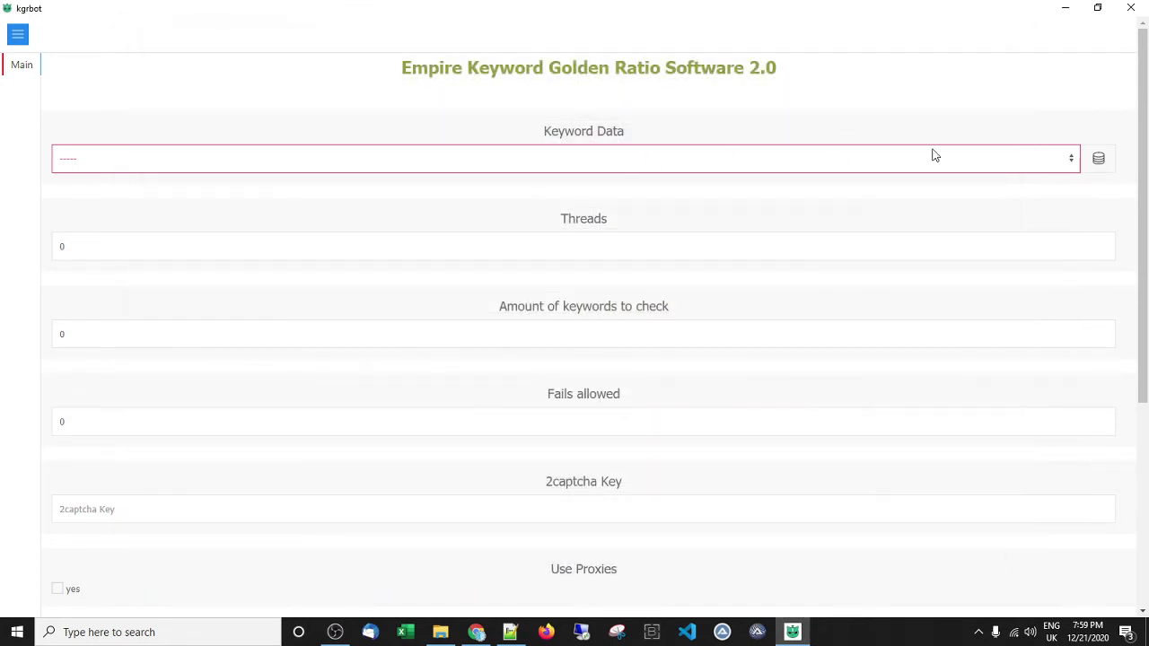
- Choose All as the keyword data and set the number of threads to 1
click(101, 159)
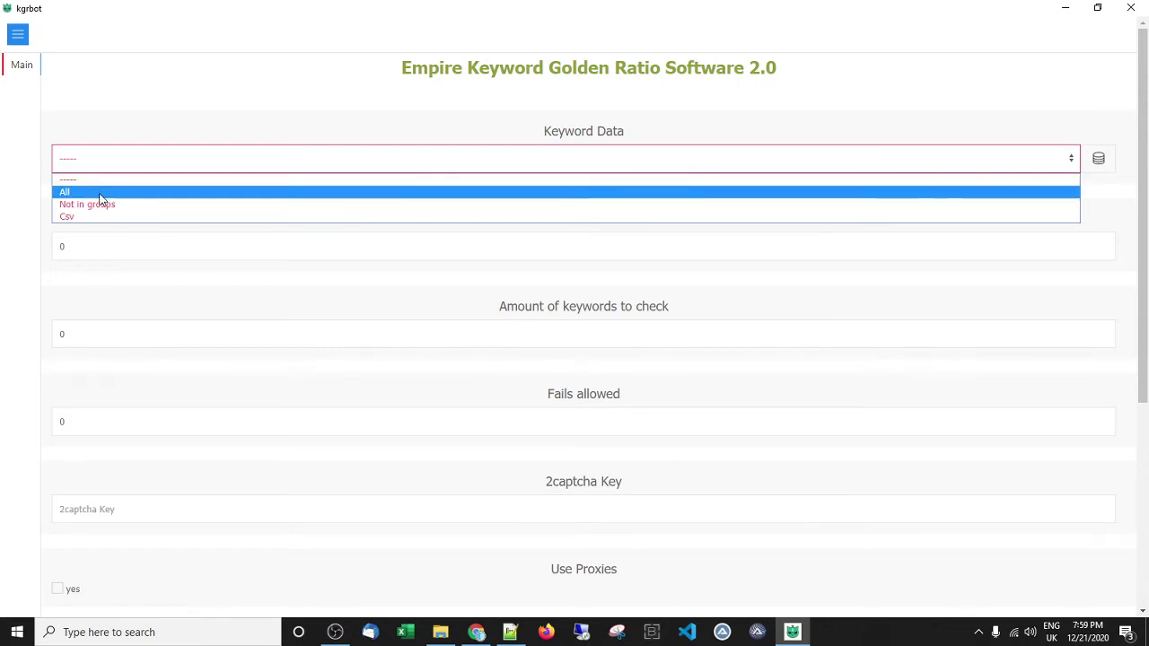
click(101, 193)
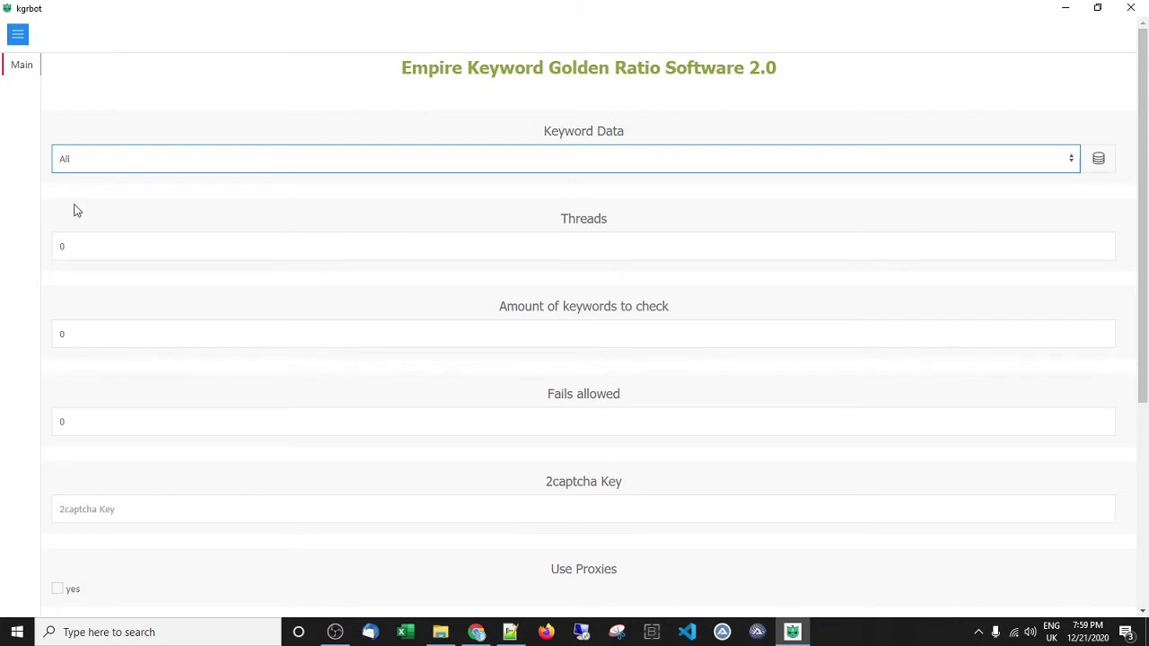
click(90, 248)
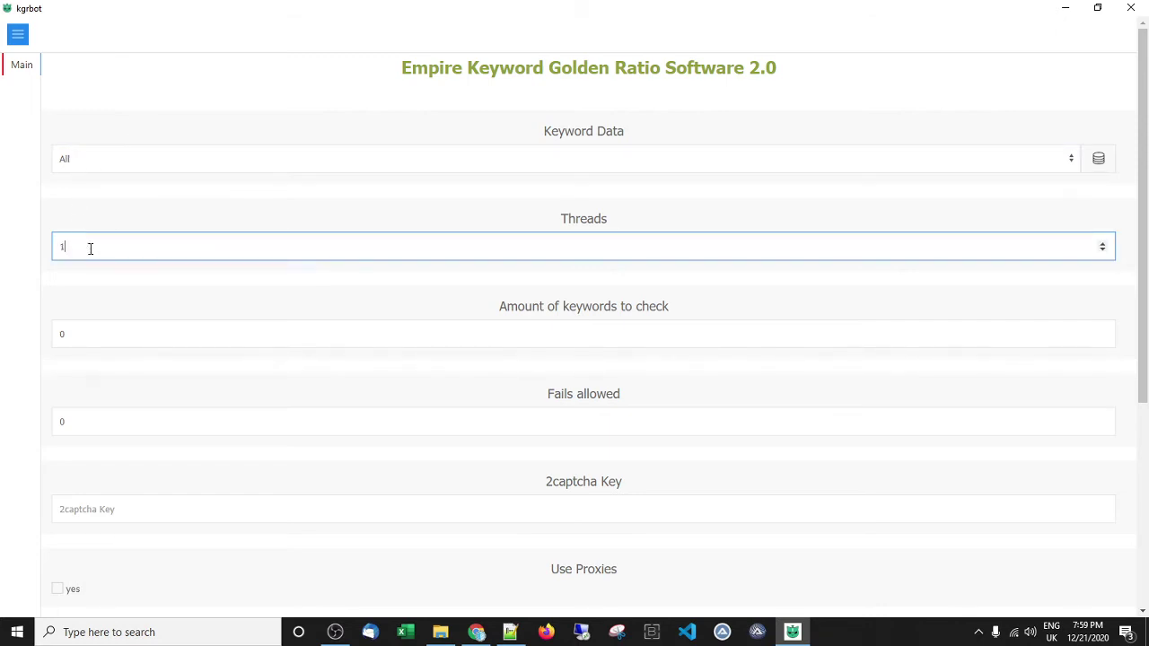
key(BackSpace)
text(1)
- Set the amount of keywords to check to 80 and the fails allowed to 10
click(112, 336)
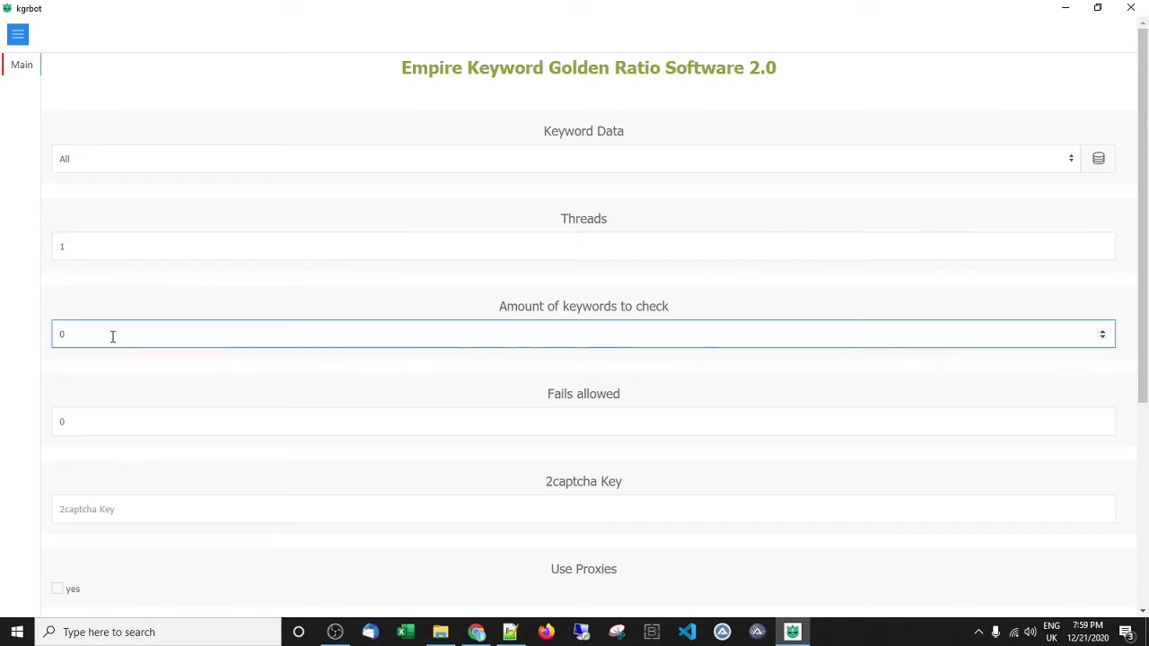
key(BackSpace)
text(80)
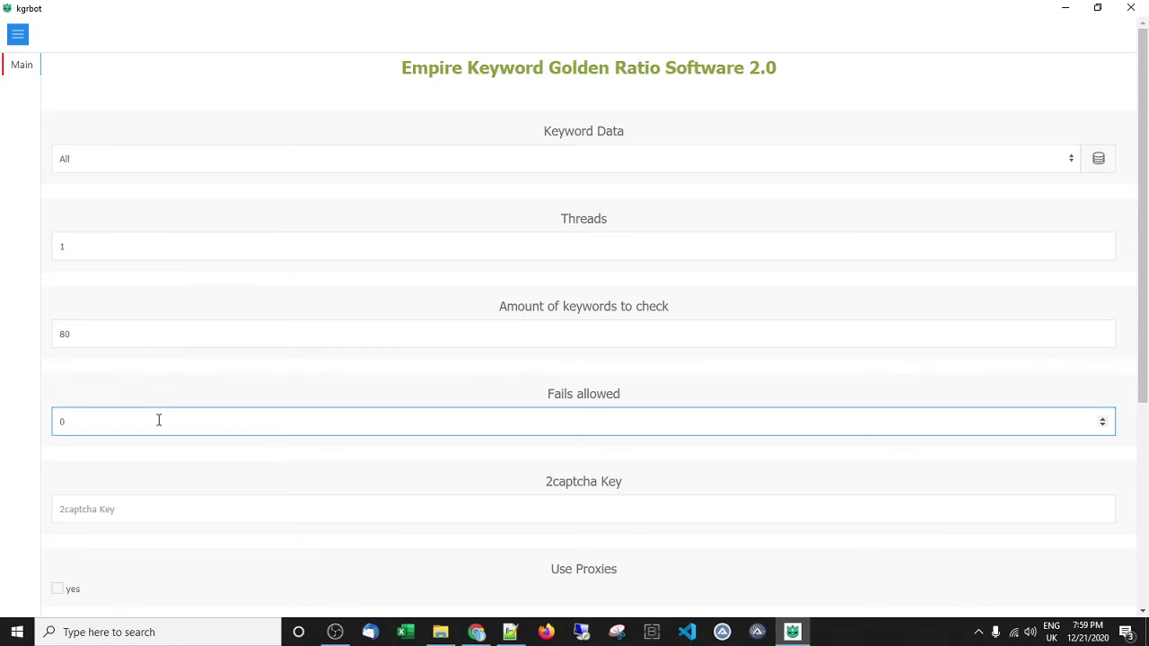
key(BackSpace)
text(10)
- Check the remaining captcha, proxy and fingerprint options, leave them empty and run the keyword check
scroll(208, 324, down, 1)
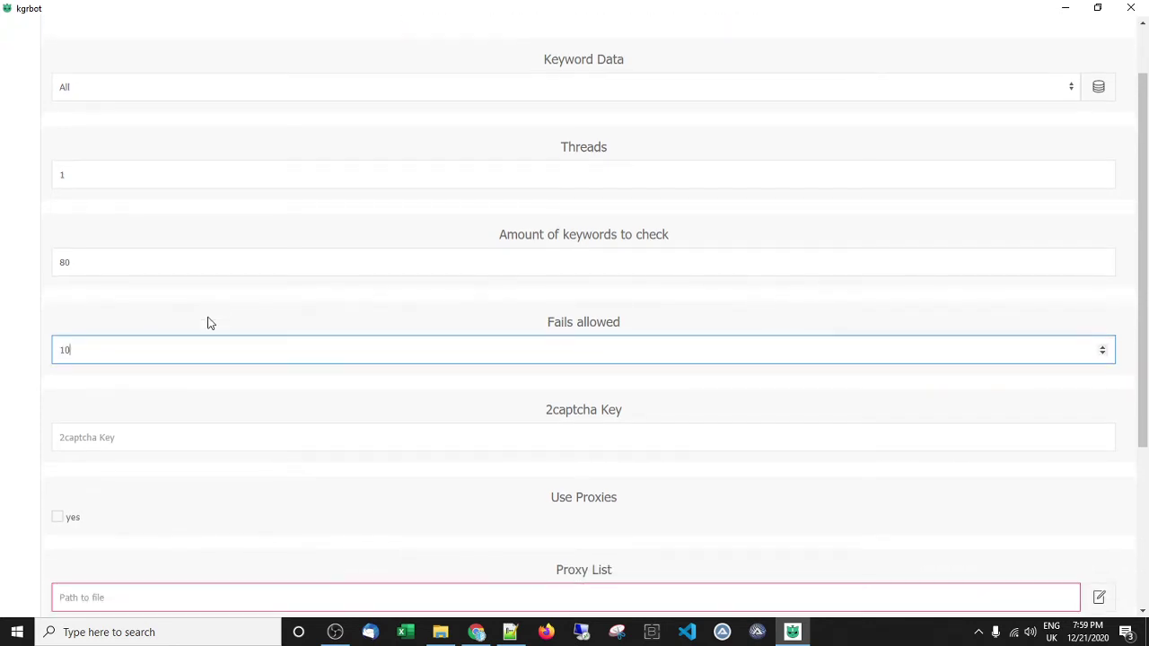
scroll(207, 323, down, 2)
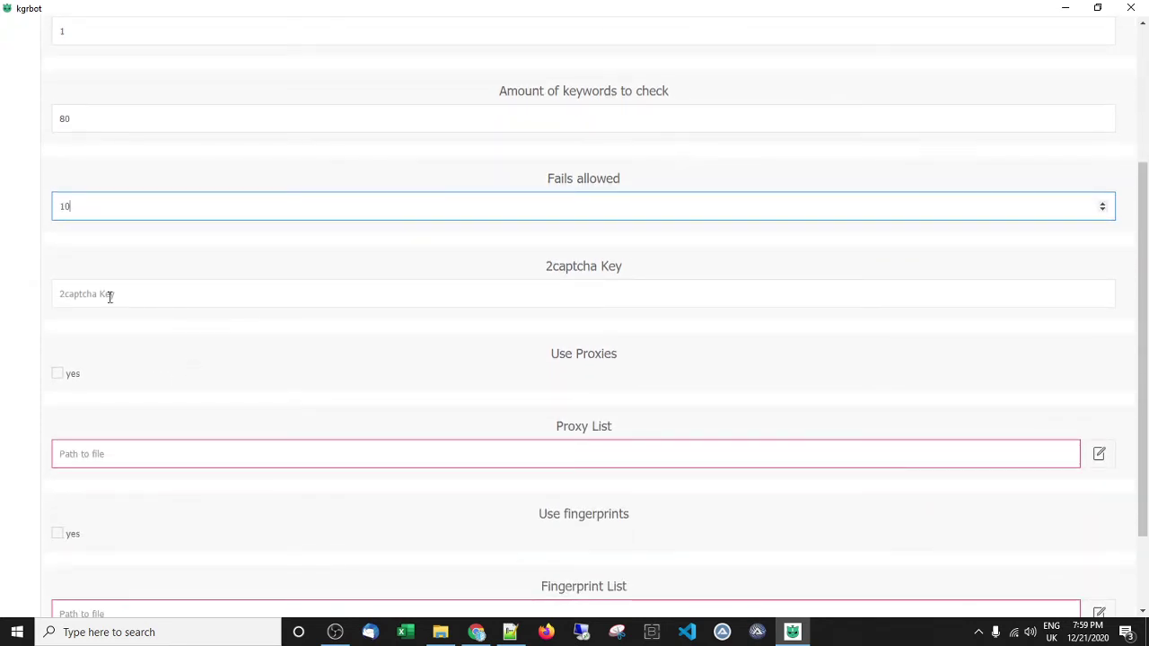
scroll(110, 297, down, 2)
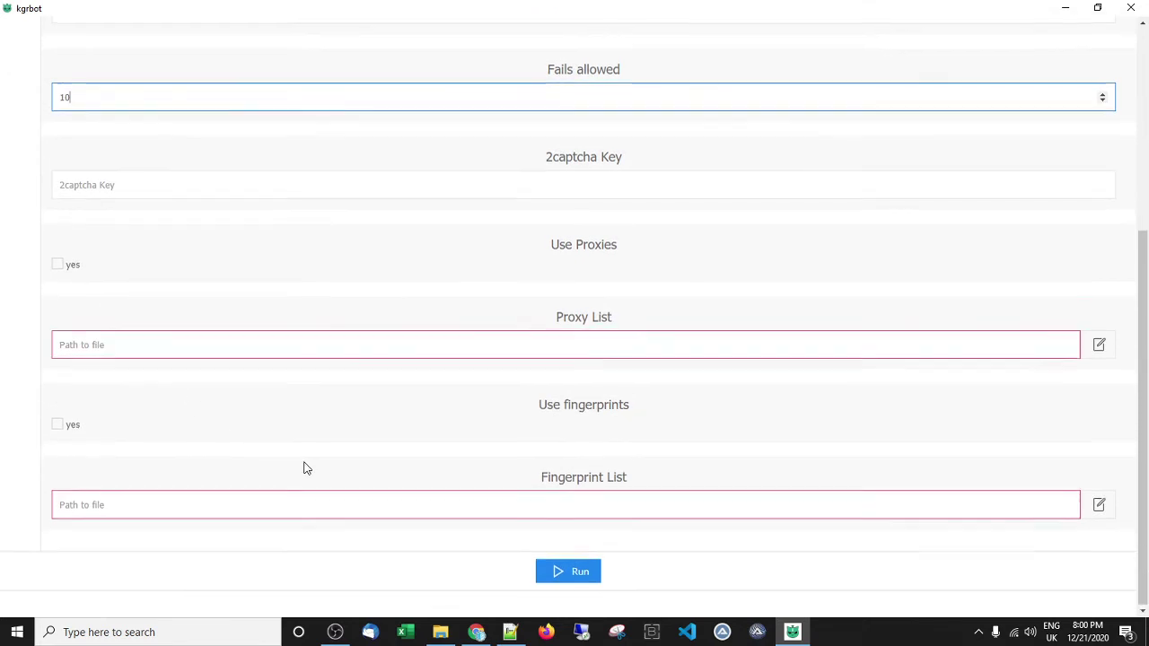
scroll(305, 468, up, 5)
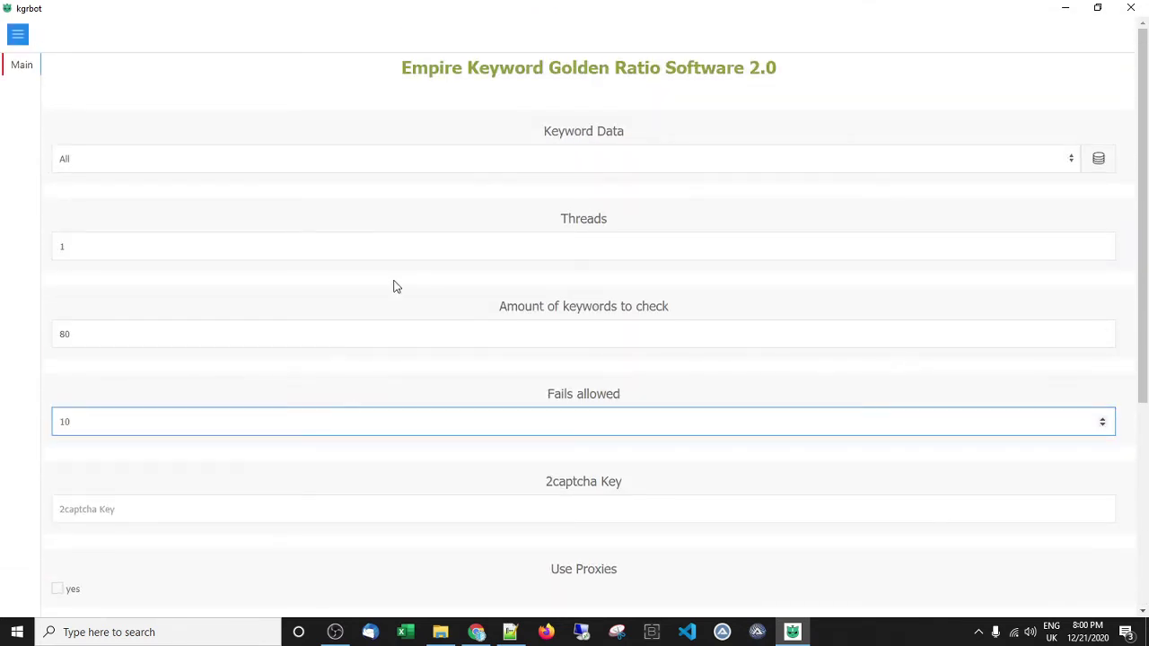
scroll(354, 226, down, 4)
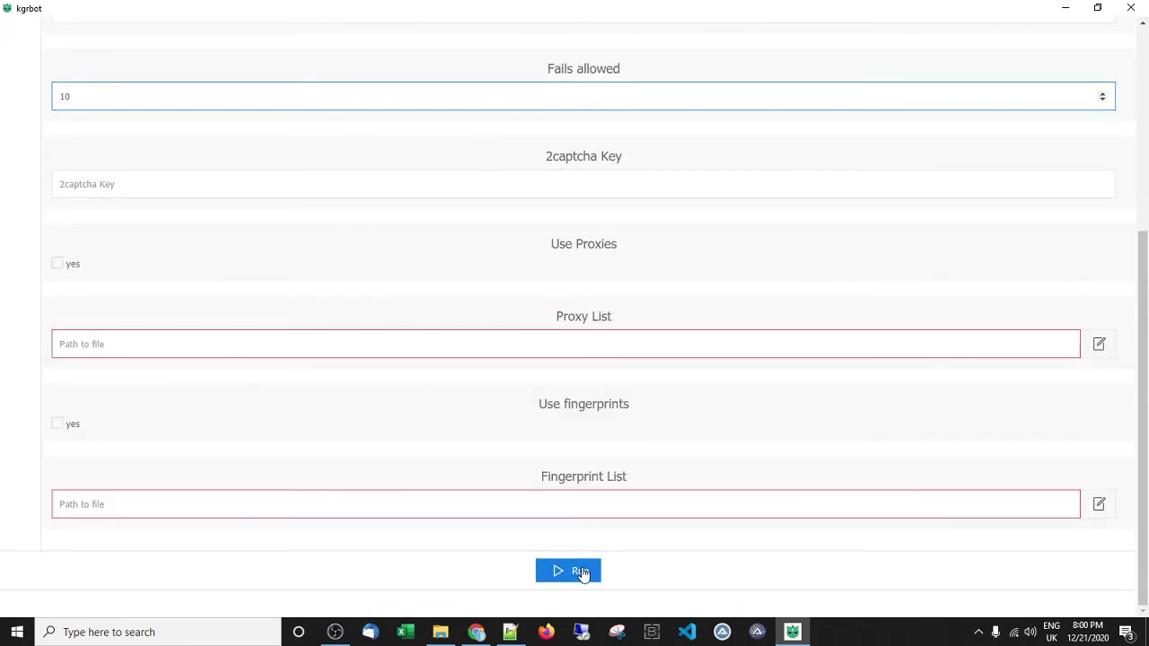
click(582, 573)
click(761, 164)
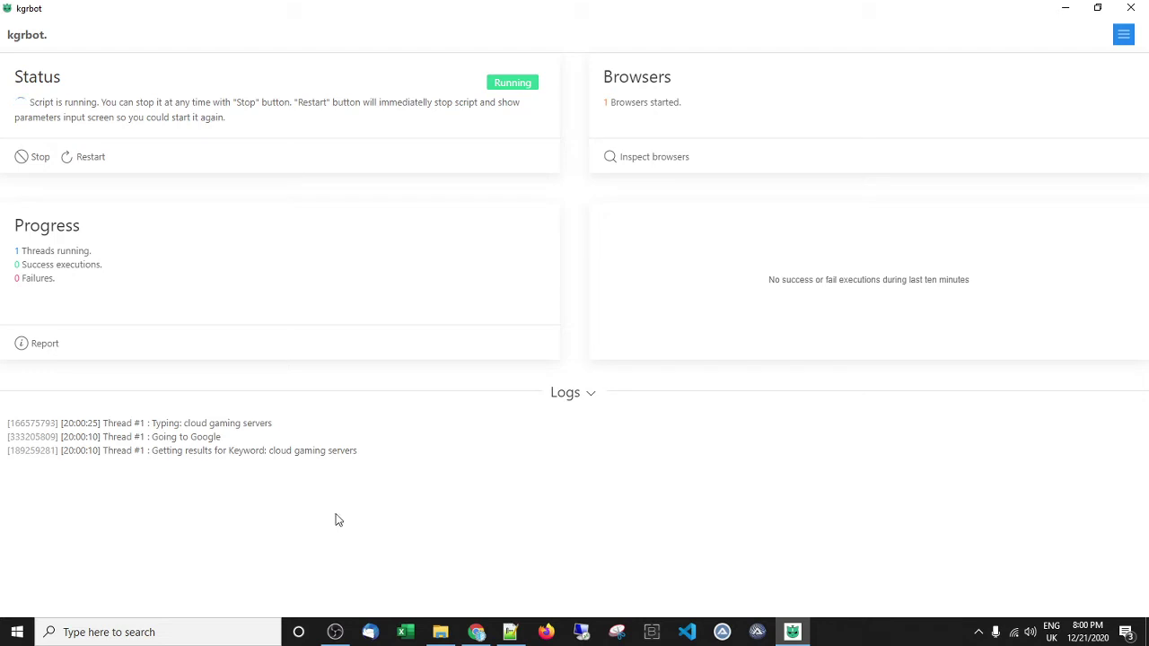
- Stop the running script with the Stop instant option and maximize the reopened kgrbot window
click(38, 159)
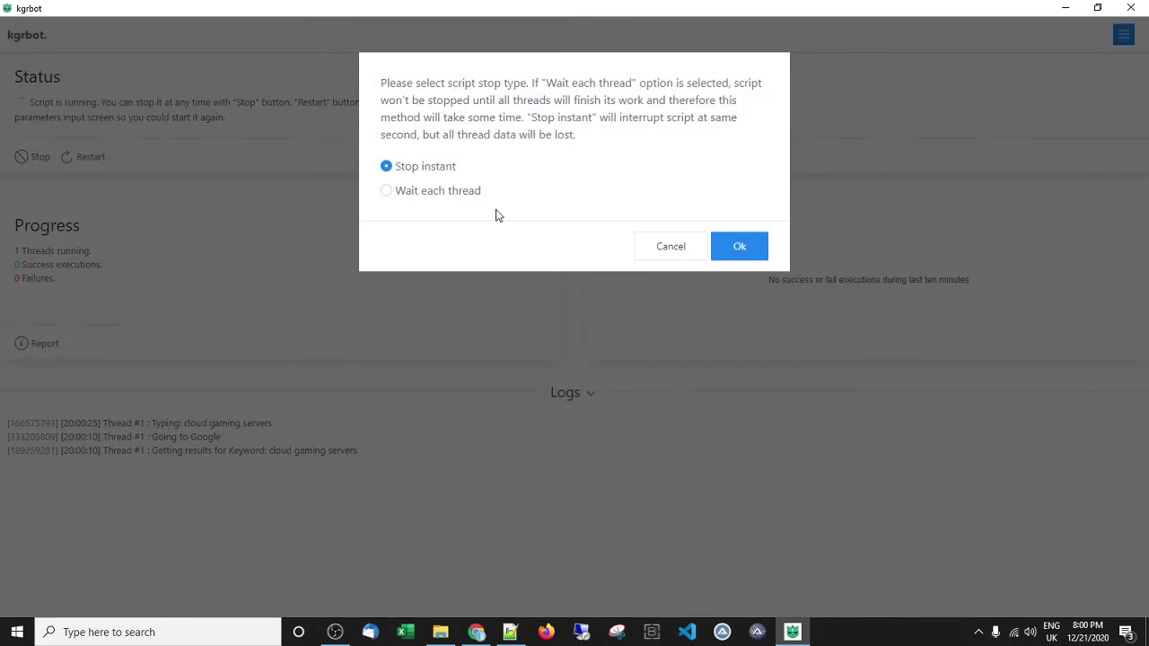
click(737, 246)
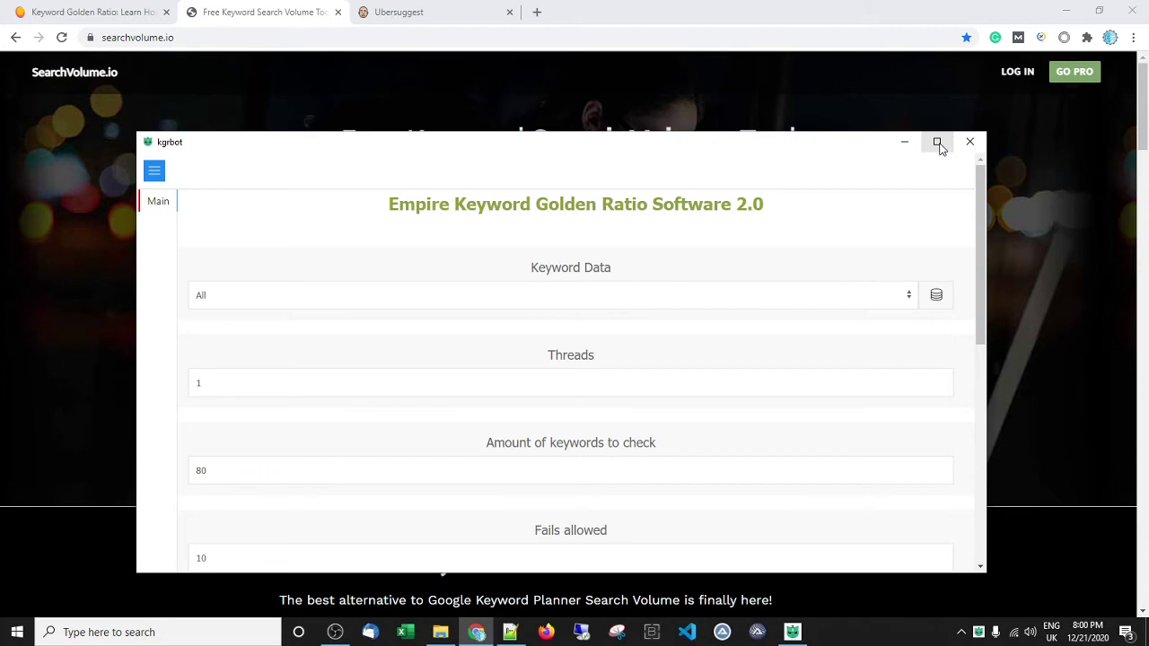
click(937, 143)
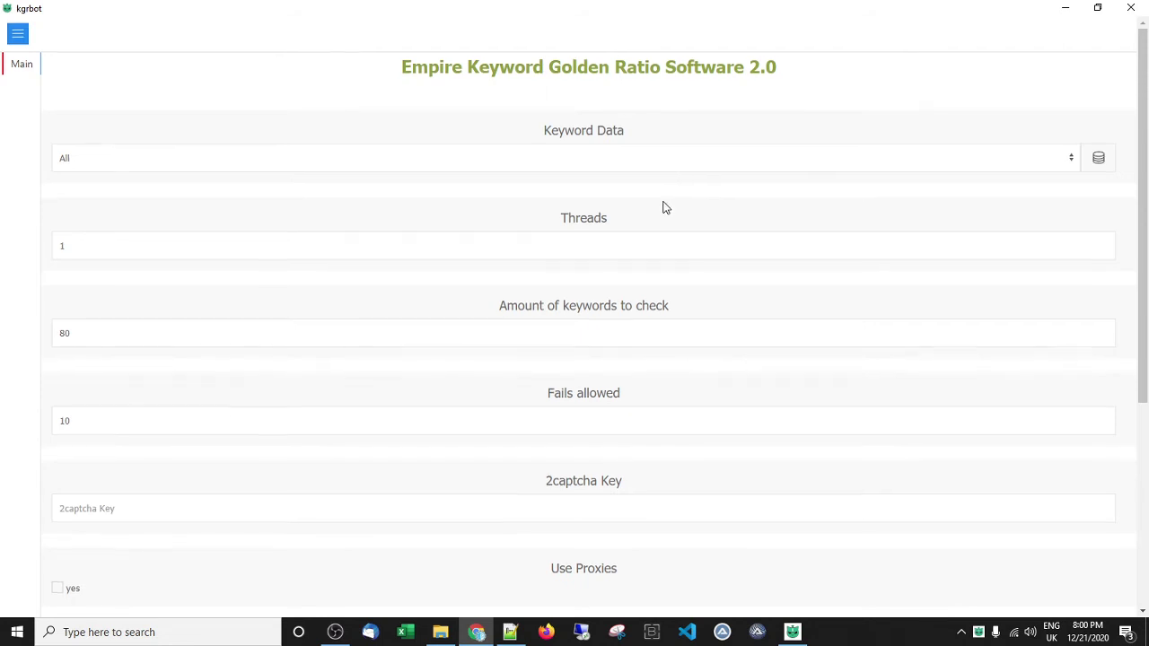
- Examine the run settings, especially the 2captcha key, proxy and fingerprint options, and return to the start of the form
scroll(663, 202, down, 2)
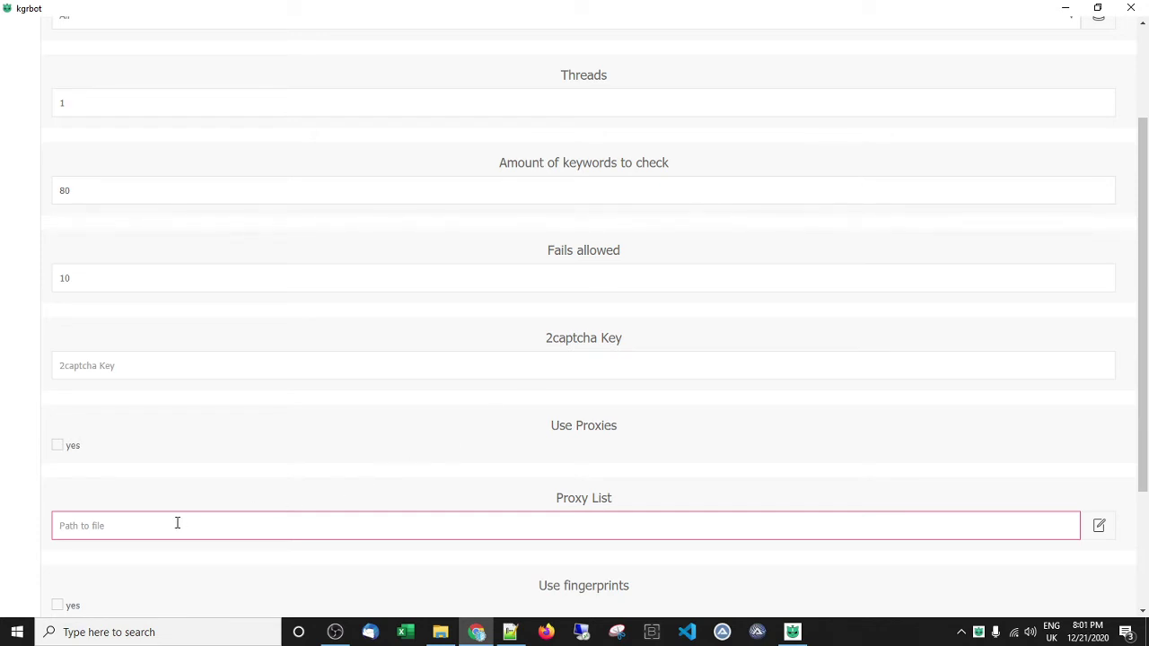
scroll(257, 404, down, 2)
scroll(257, 403, up, 4)
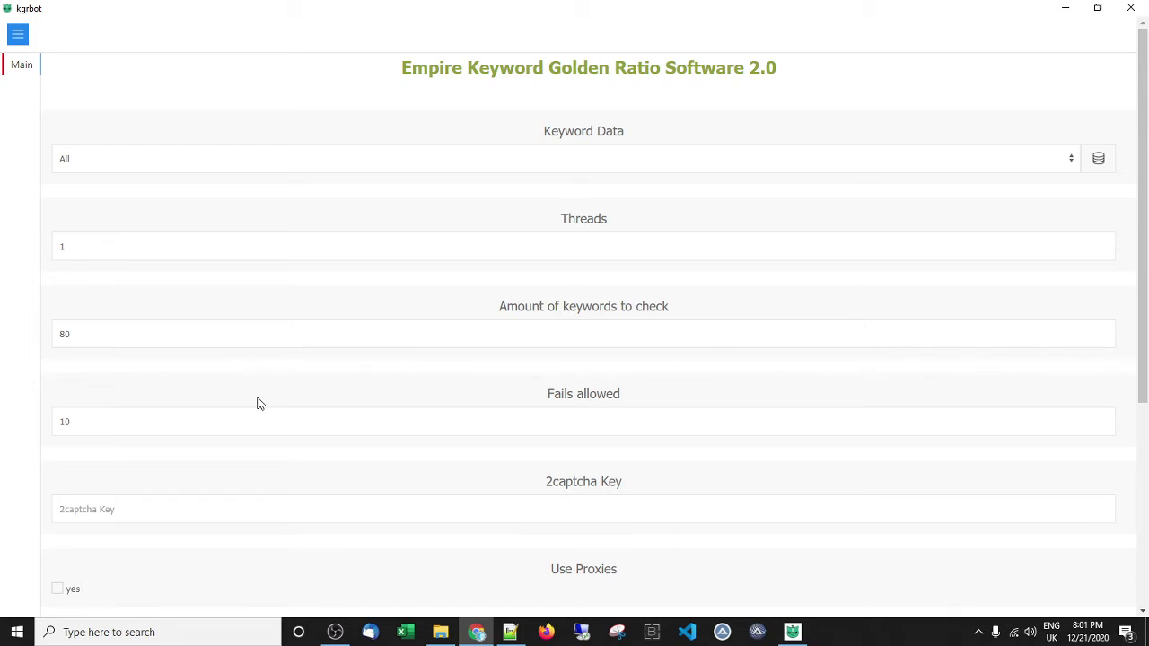
scroll(257, 403, down, 2)
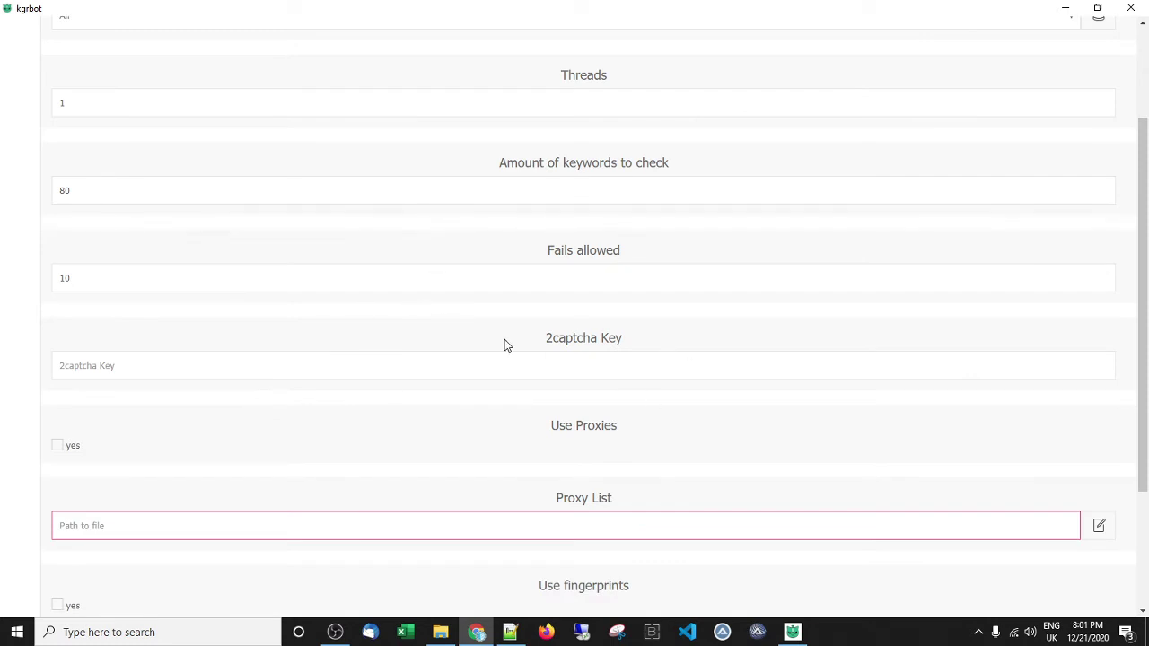
drag(546, 339, 637, 356)
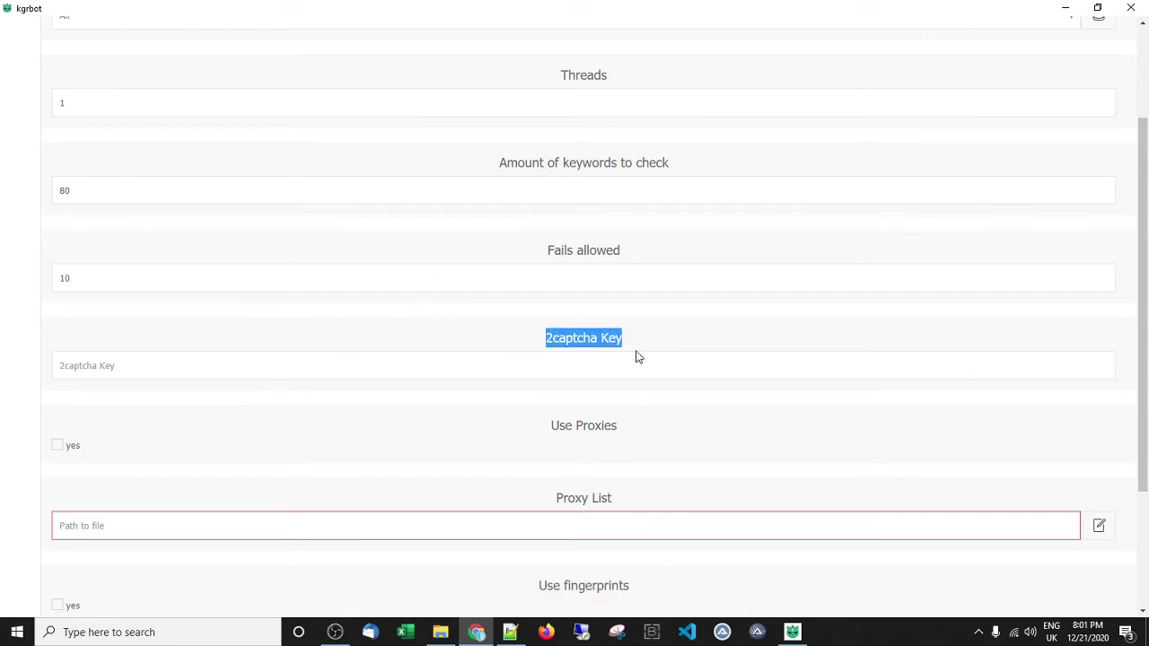
drag(548, 428, 616, 442)
click(574, 410)
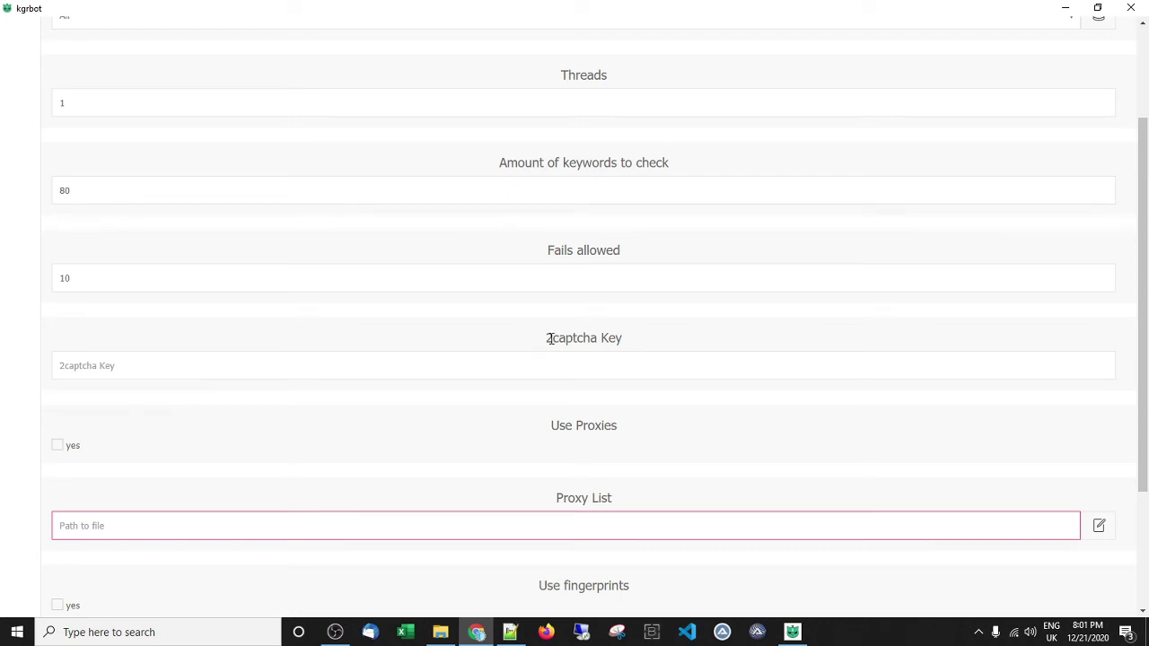
mouse_move(546, 341)
mouse_down()
mouse_move(628, 347)
mouse_move(550, 345)
mouse_up()
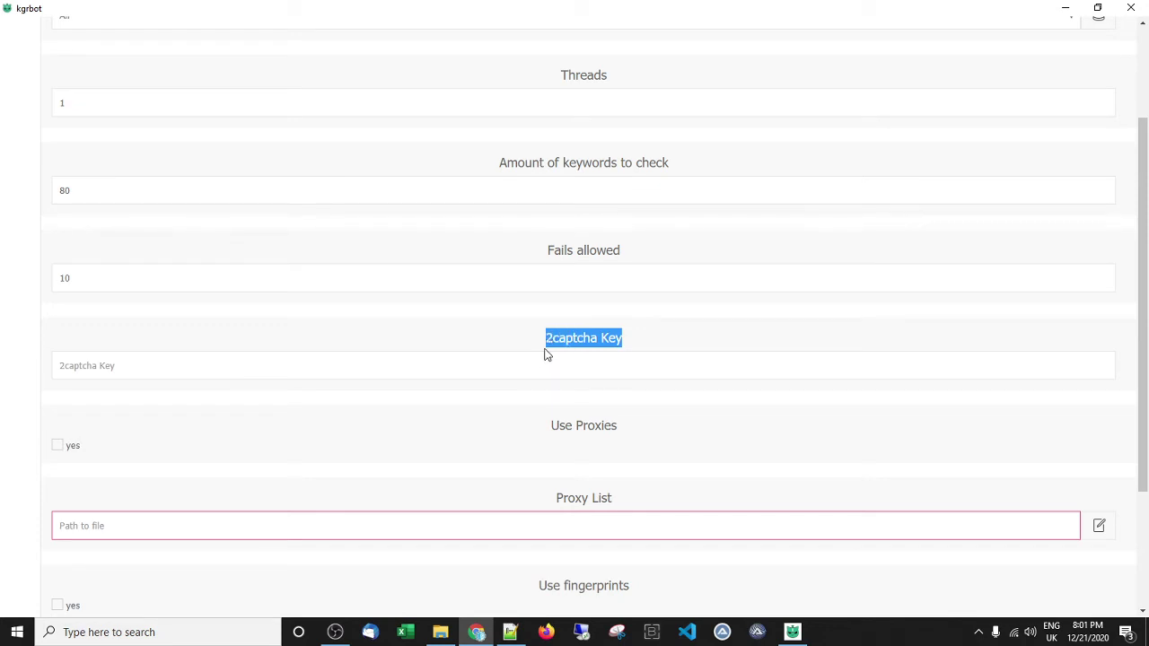
click(544, 350)
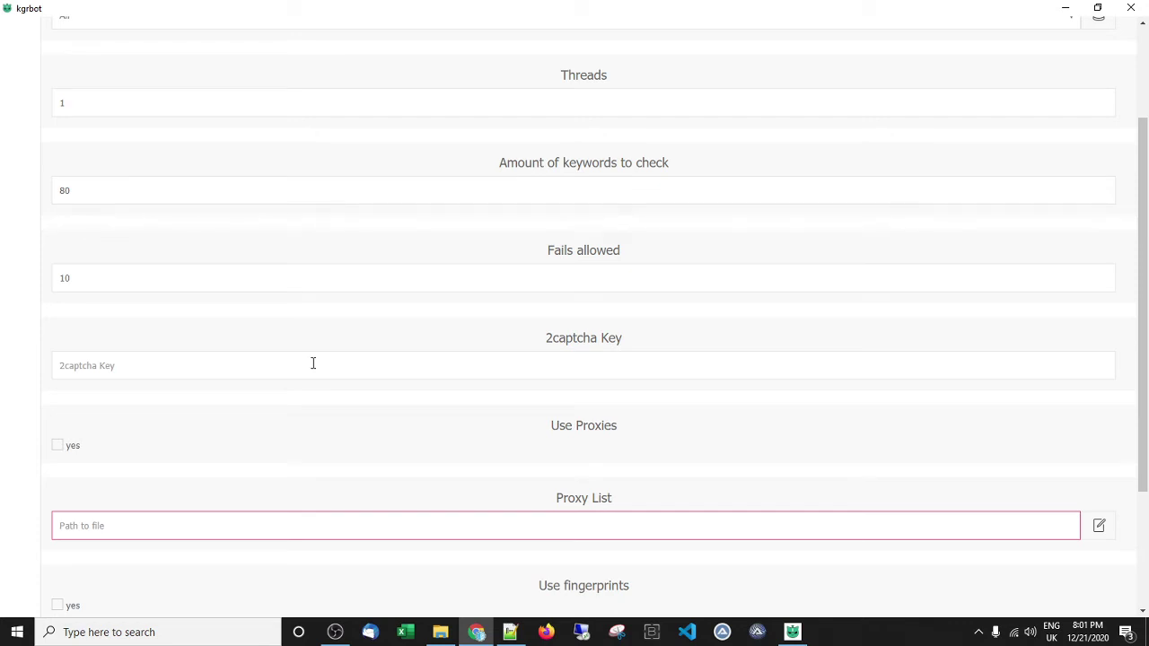
scroll(313, 363, down, 2)
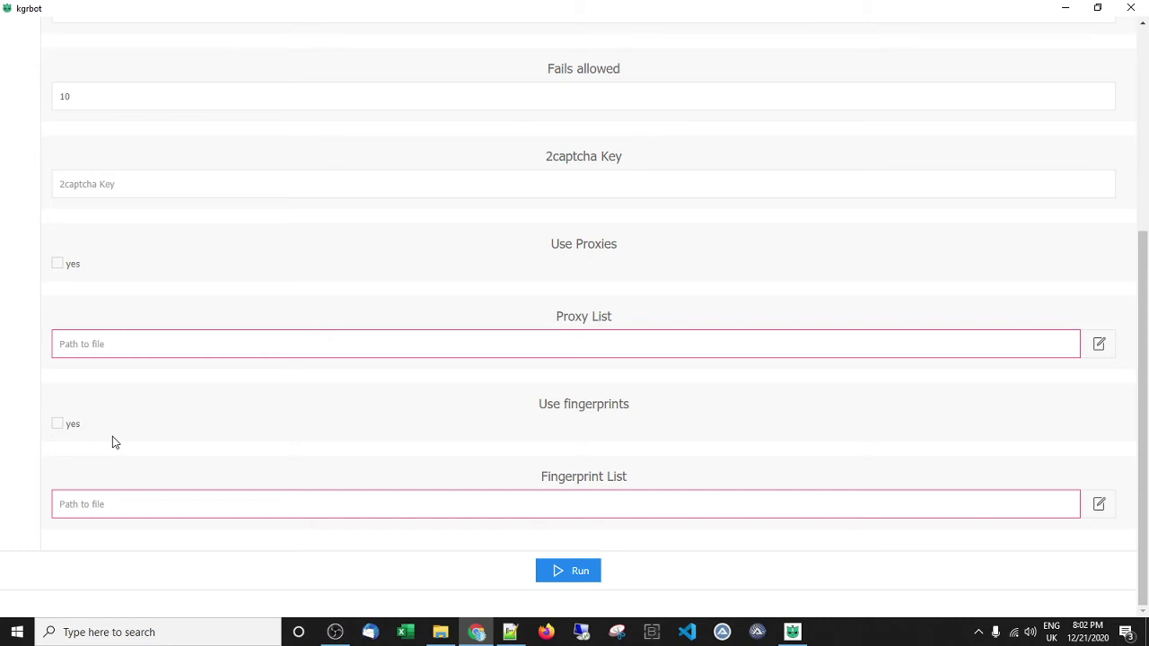
scroll(112, 442, up, 3)
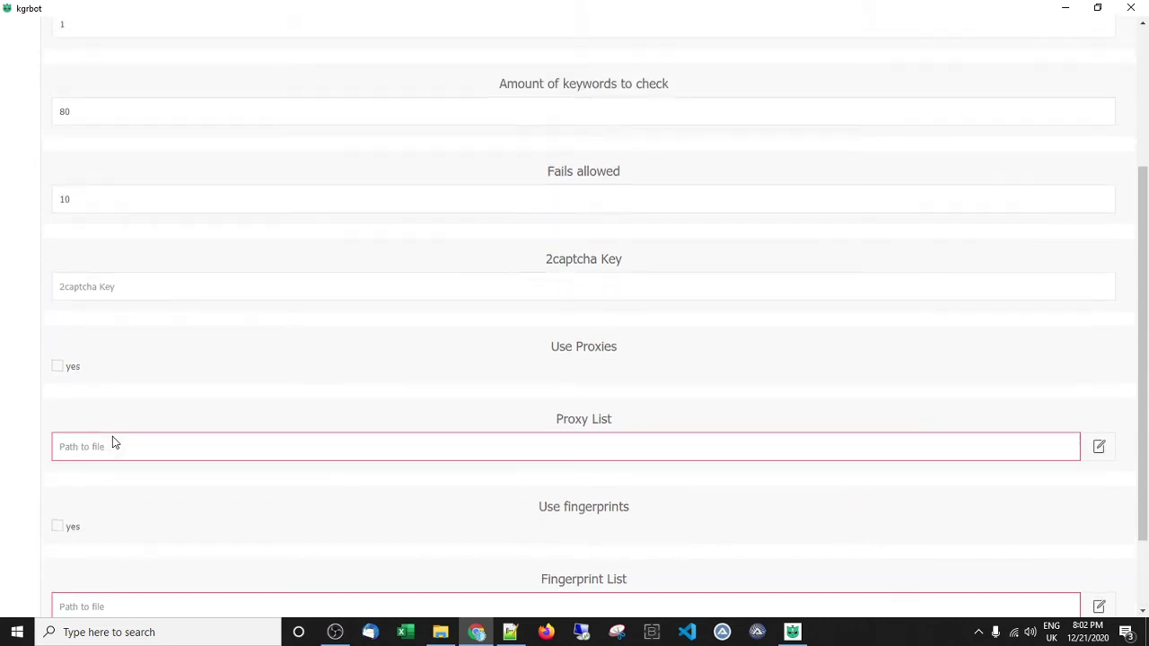
scroll(115, 441, up, 3)
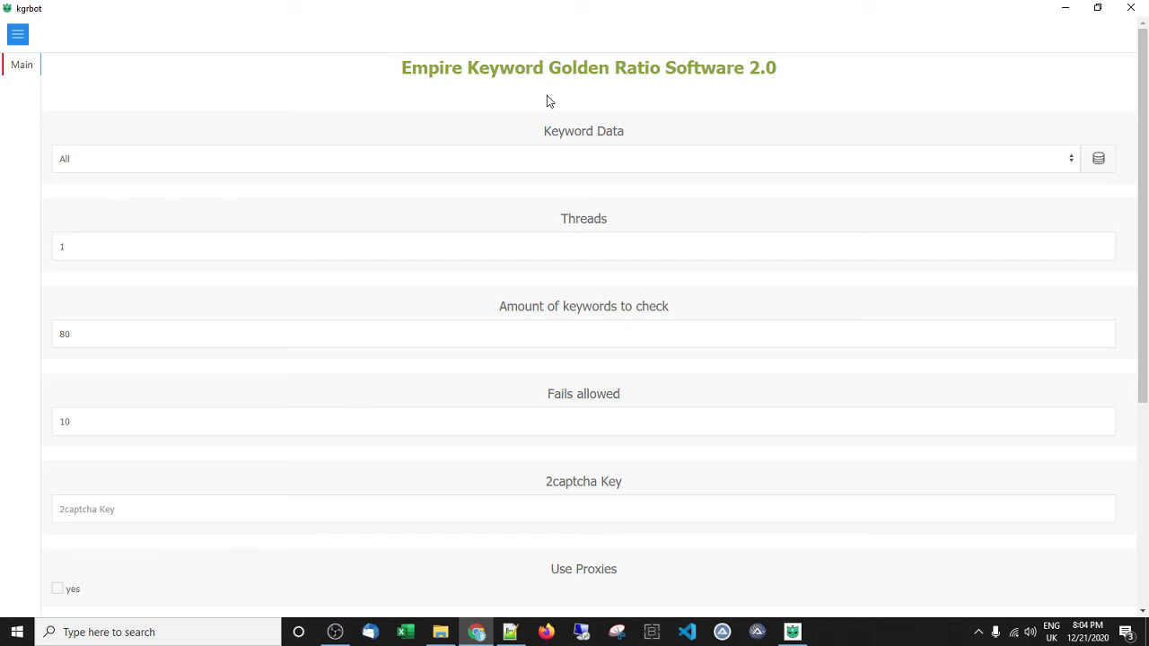
- Switch to Chrome and look through the Mangools Keyword Golden Ratio article, from its introduction to the KGR success story
click(482, 632)
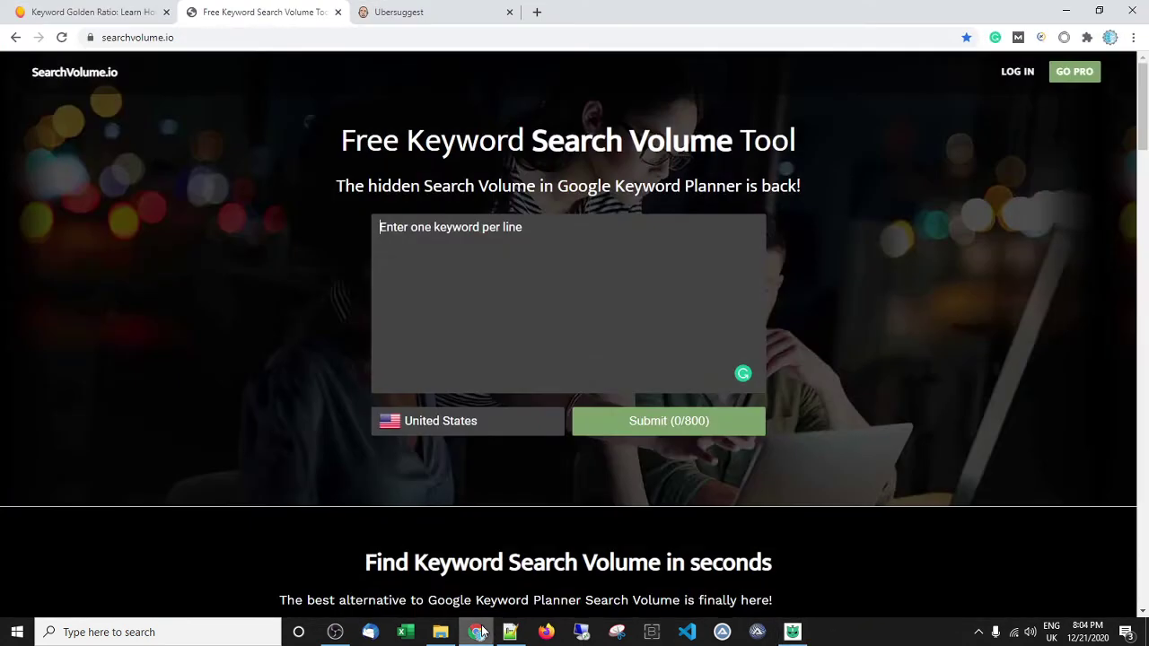
click(108, 19)
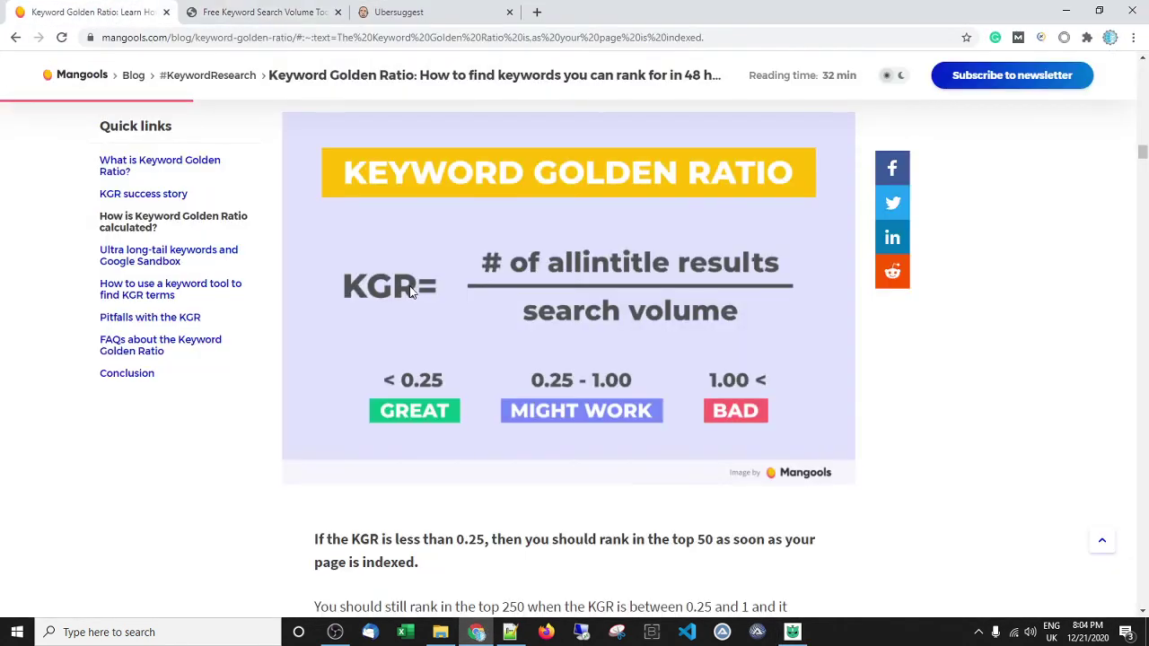
scroll(410, 292, up, 15)
scroll(410, 292, up, 4)
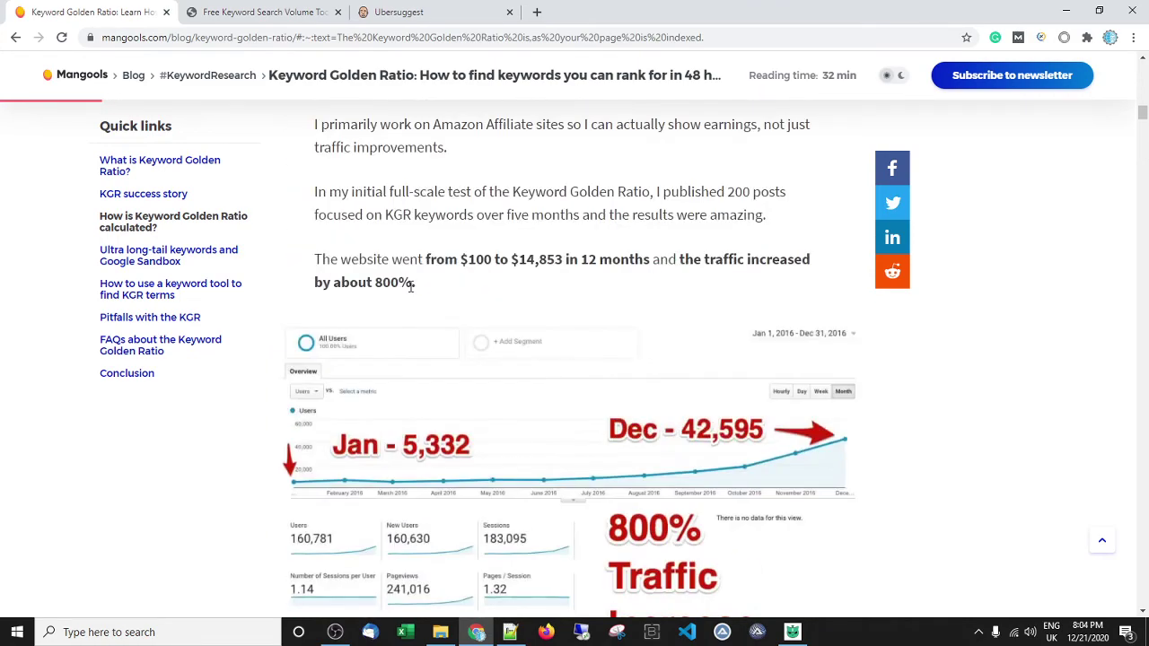
scroll(411, 287, up, 9)
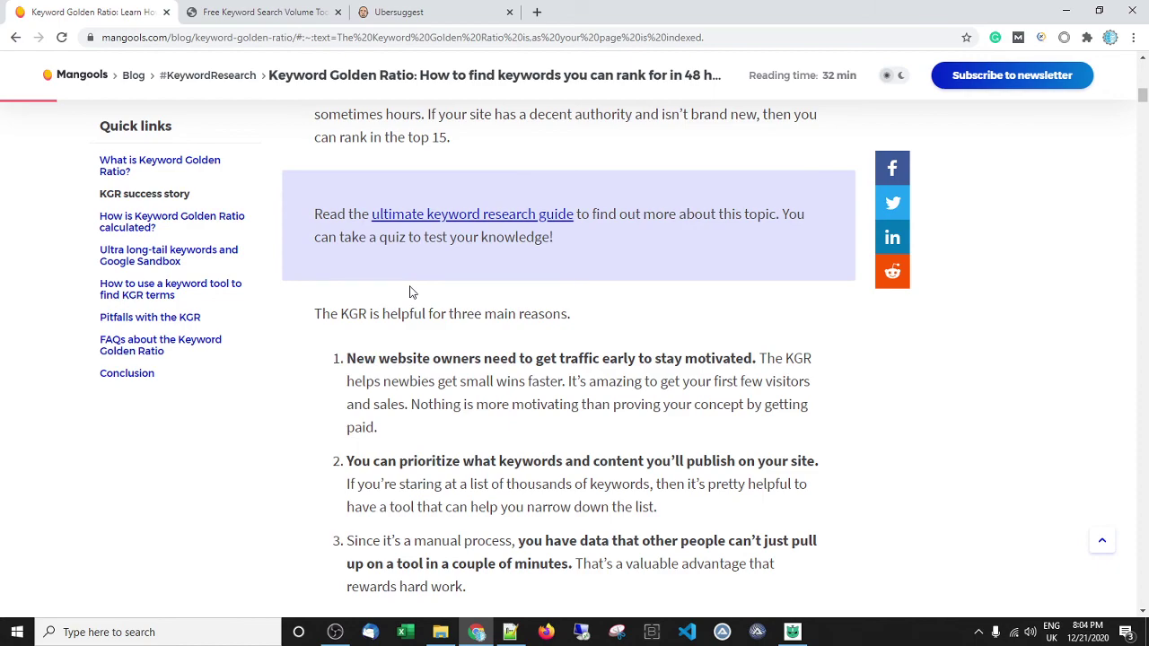
scroll(411, 292, up, 8)
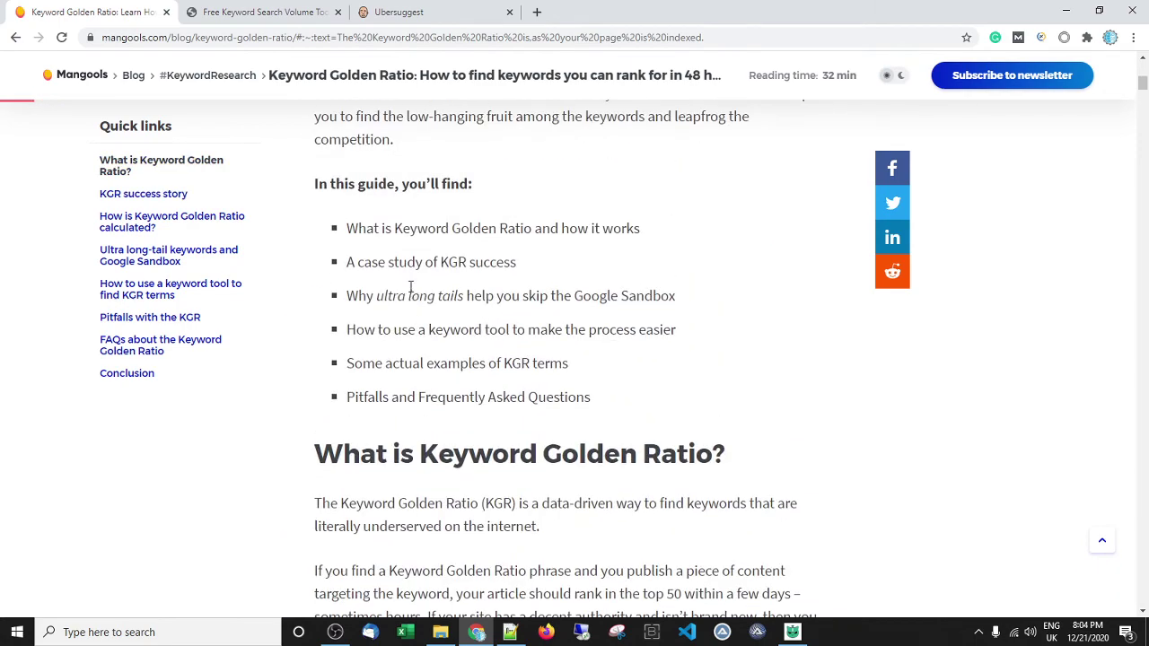
scroll(410, 291, up, 4)
scroll(410, 292, down, 20)
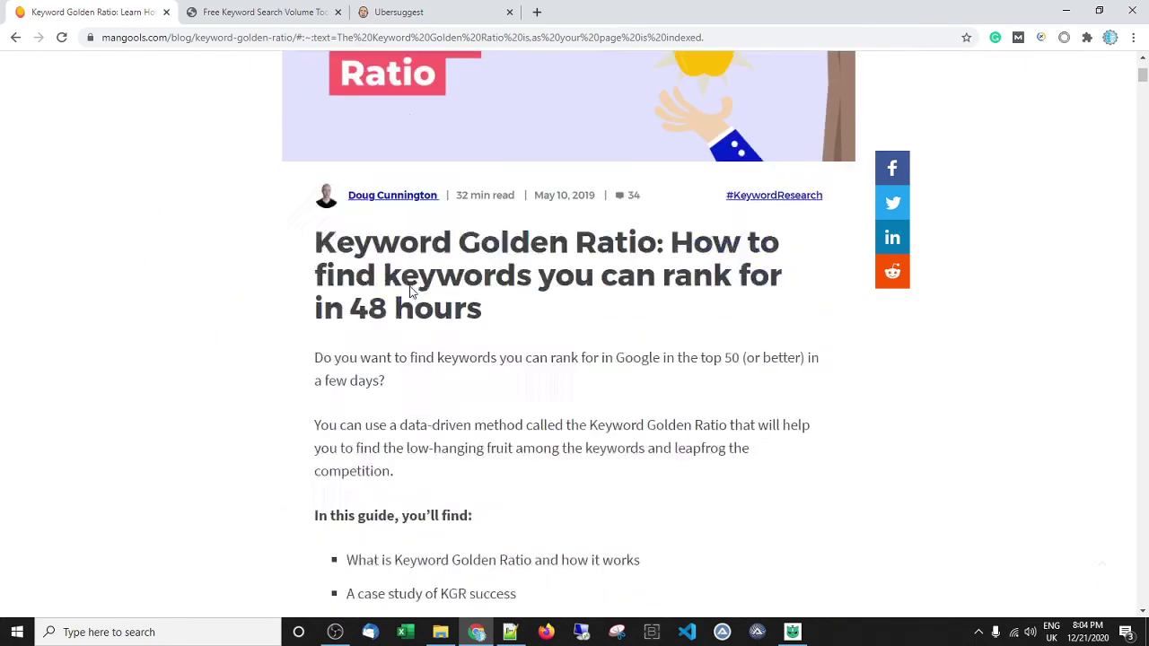
scroll(410, 291, down, 16)
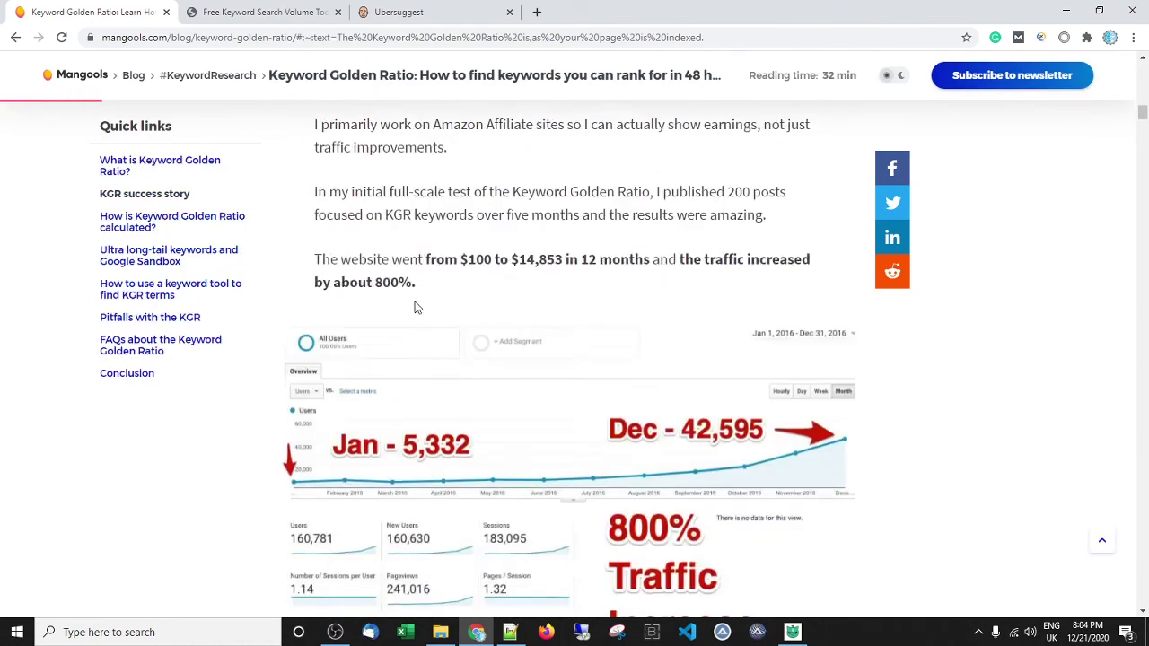
- Examine the Keyword Golden Ratio formula and its rating thresholds in the article, and return to the introduction and guide overview
scroll(415, 307, down, 3)
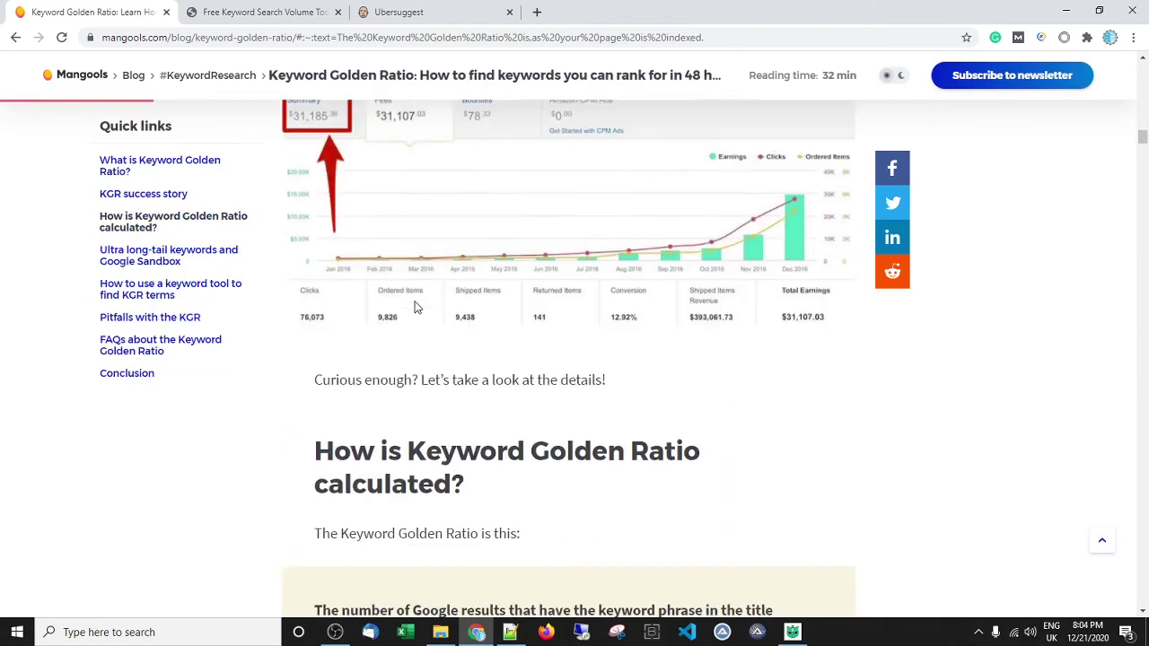
scroll(415, 307, down, 9)
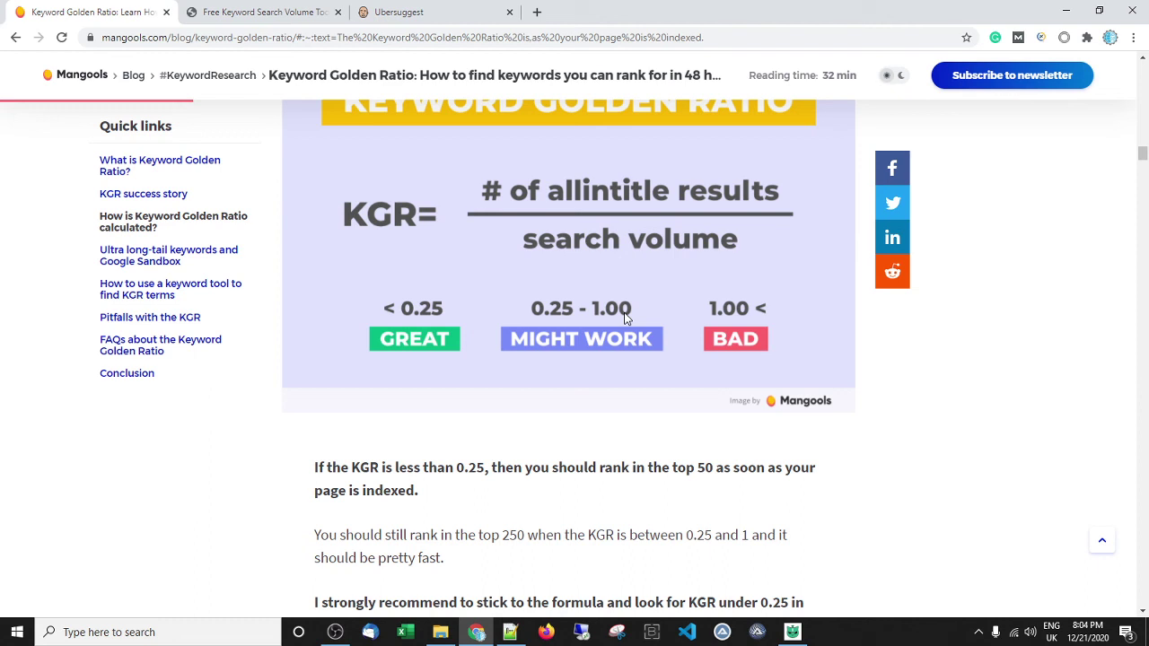
scroll(625, 319, up, 1)
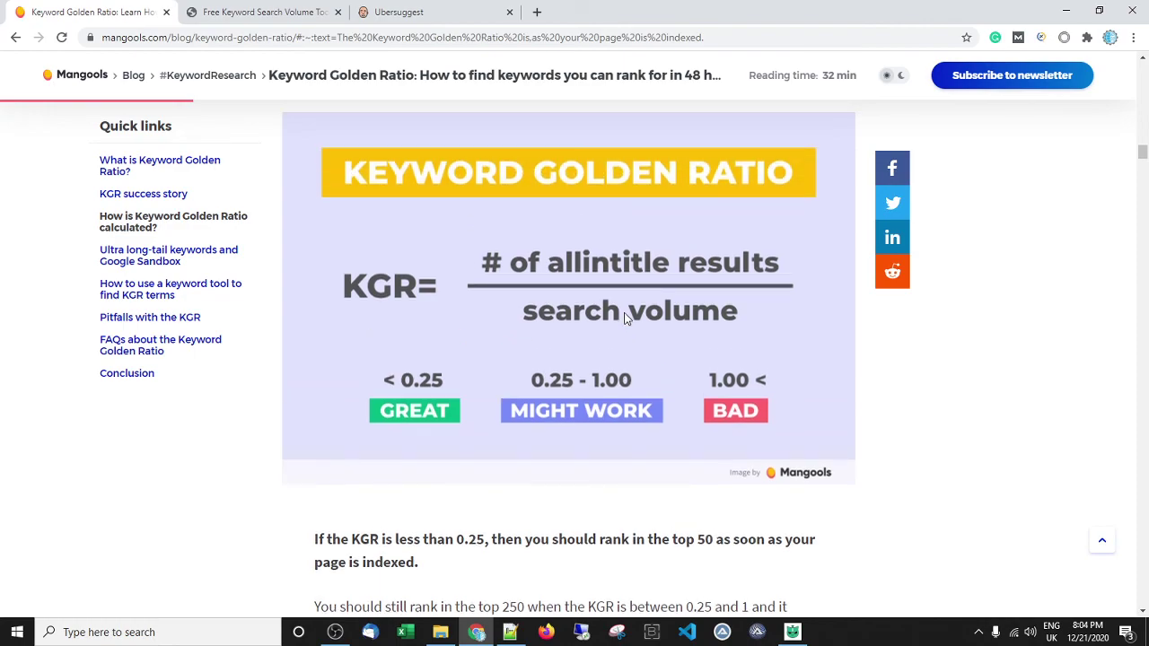
scroll(626, 319, up, 8)
scroll(559, 231, up, 10)
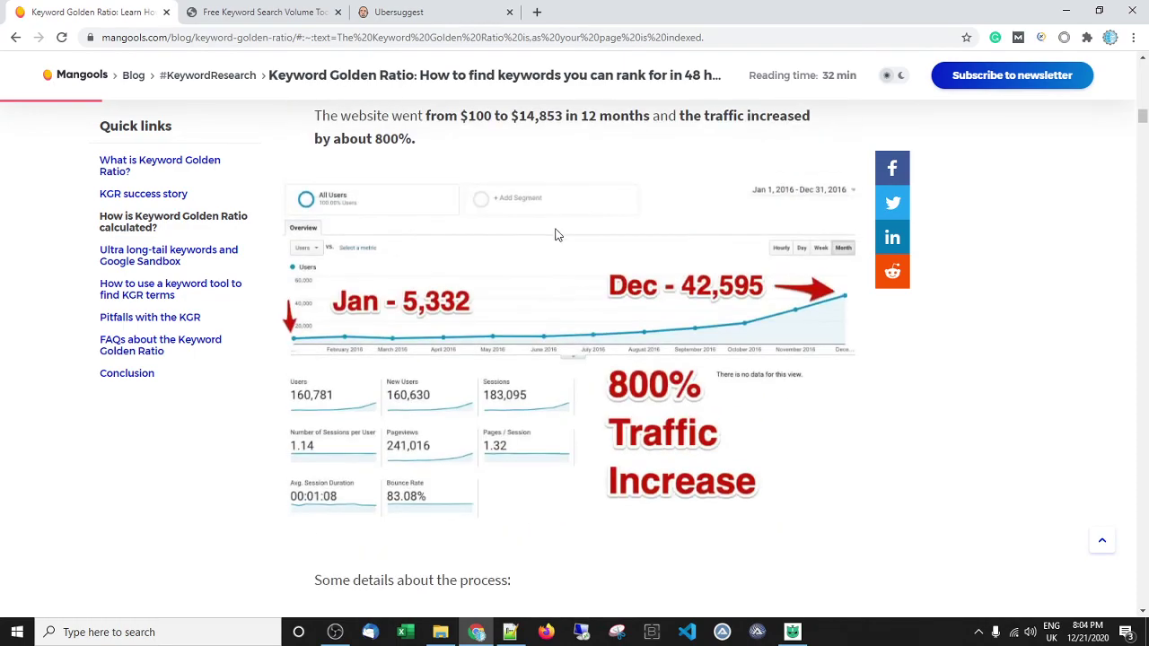
scroll(559, 231, up, 10)
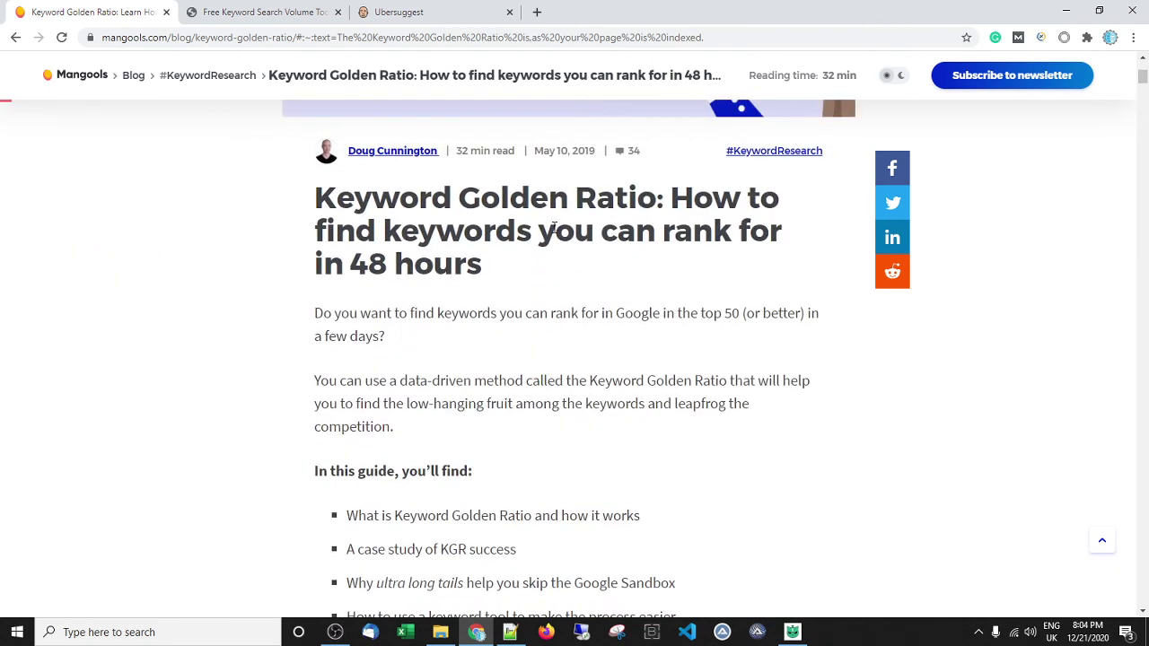
scroll(554, 228, down, 3)
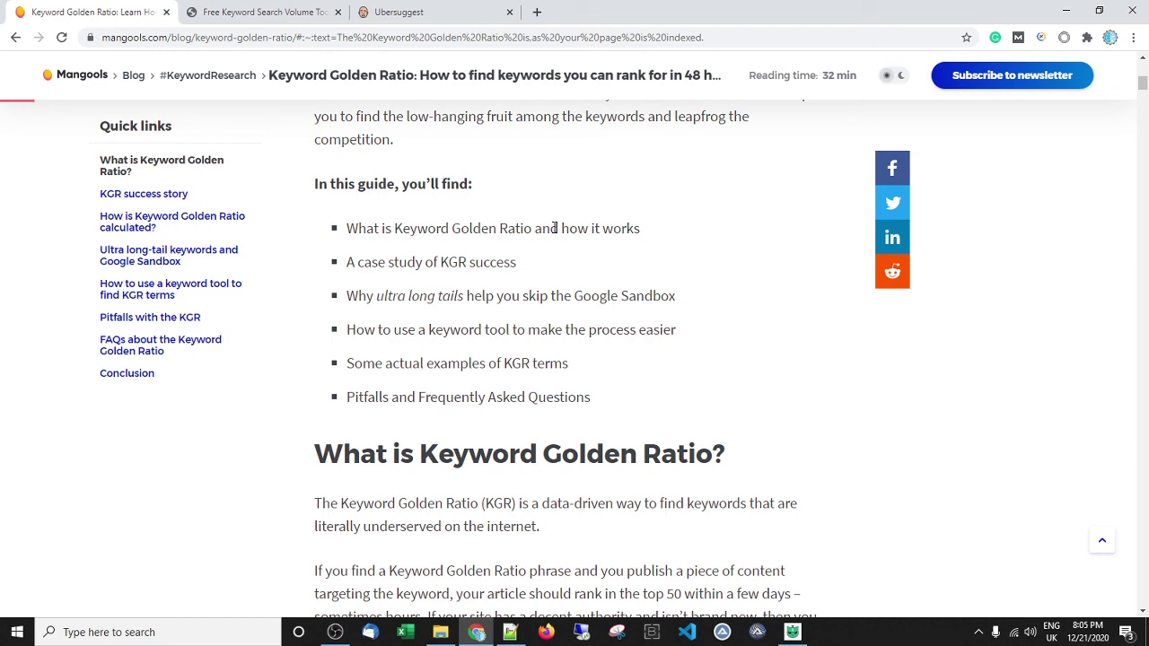
scroll(519, 386, up, 4)
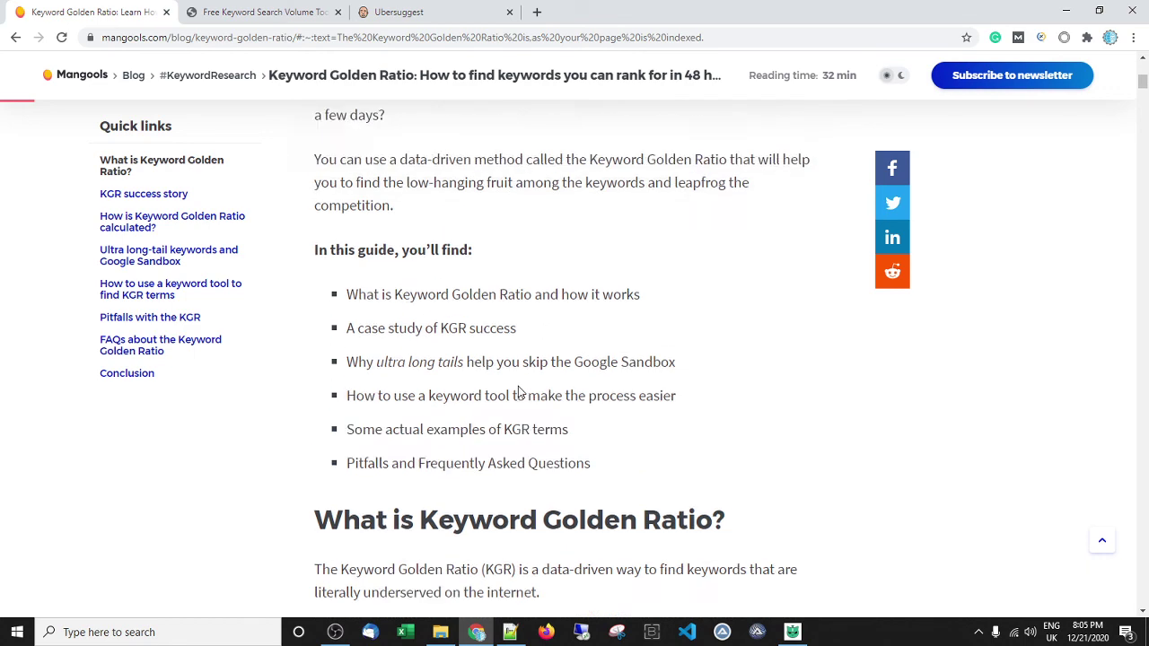